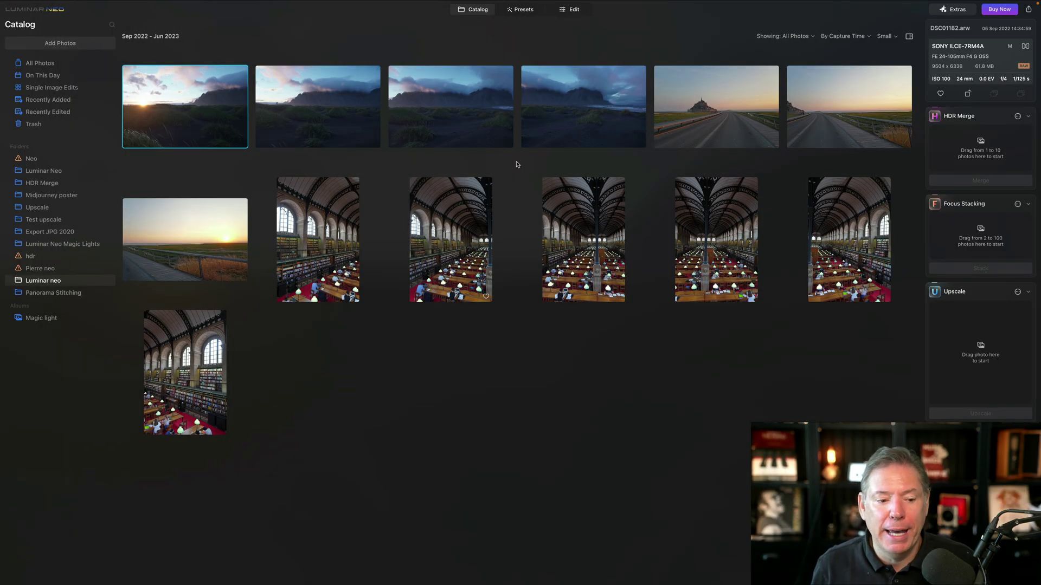
Step: Select the first Mont Saint-Michel road photo and add the other two road-at-sunset shots
click(740, 120)
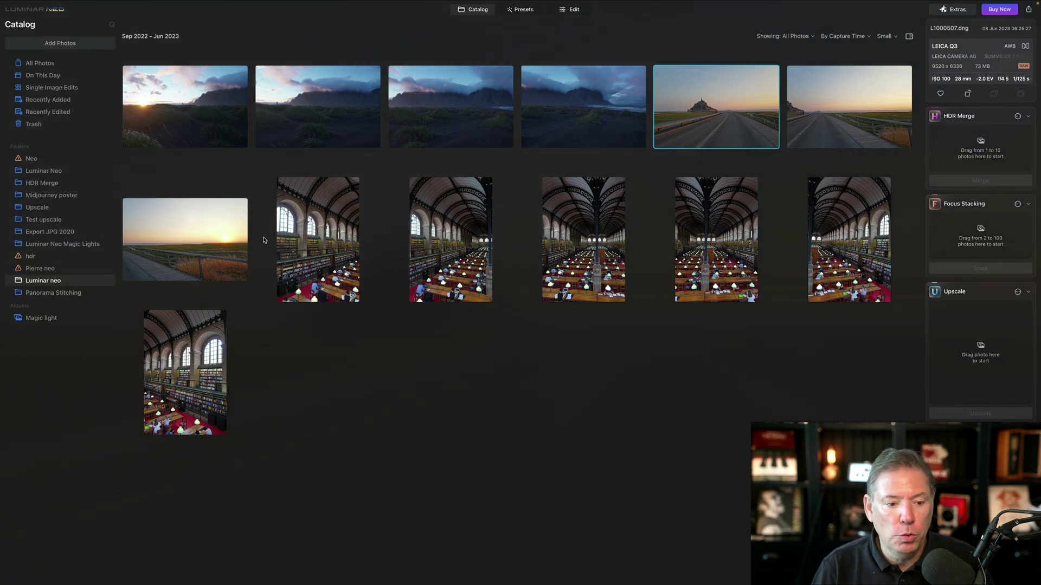
shift+click(194, 244)
Step: Send the three selected road photos to Panorama Stitching and start the stitch
drag(194, 245, 980, 462)
click(988, 493)
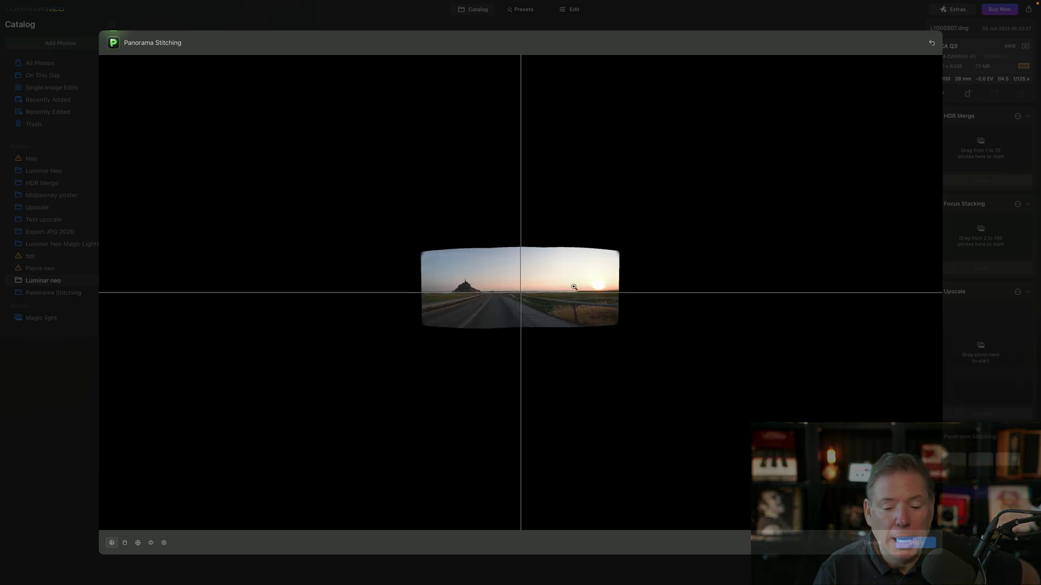
Step: Preview each panorama projection and drag the road preview to test its perspective
click(139, 543)
click(151, 544)
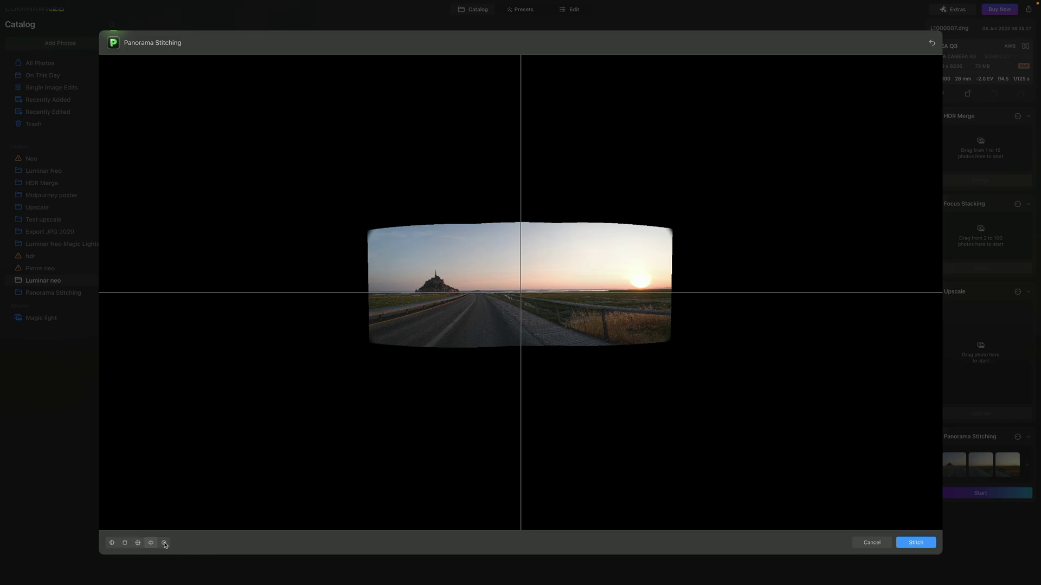
click(163, 543)
click(111, 543)
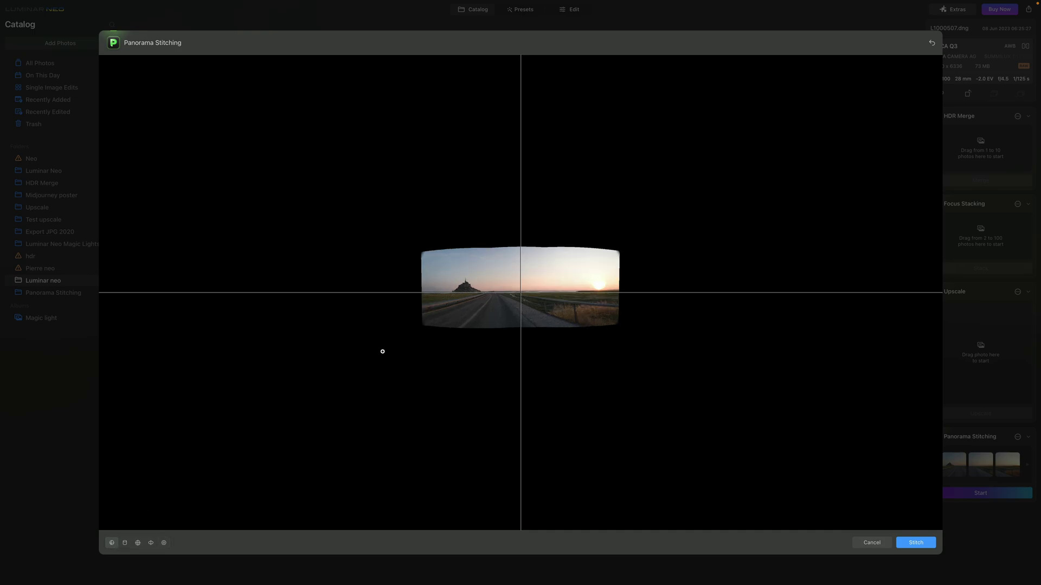
drag(498, 260, 503, 298)
drag(559, 254, 481, 142)
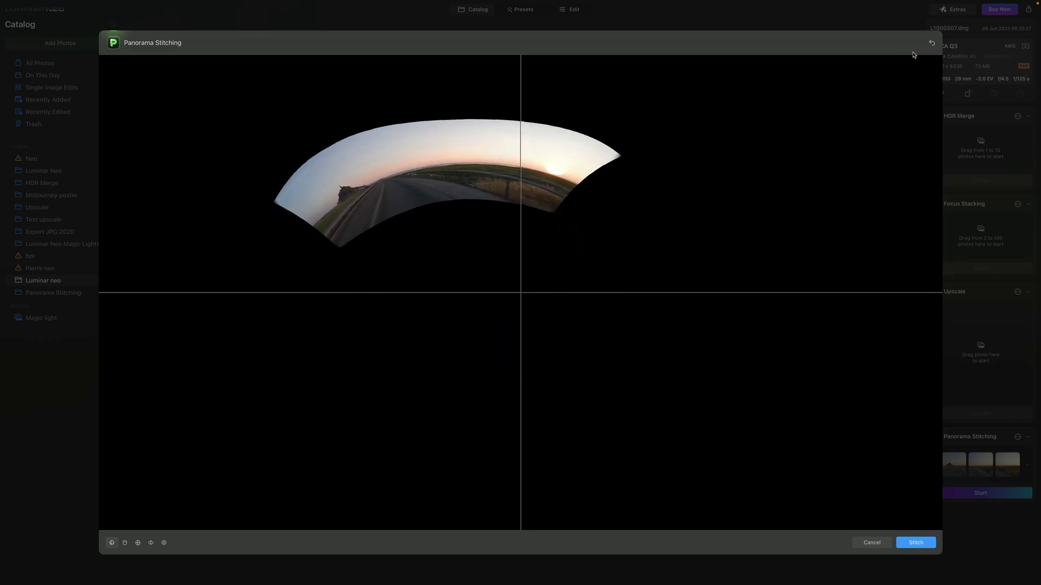
Step: Reset the preview and settle on the third projection for a nearly flat panorama
click(932, 44)
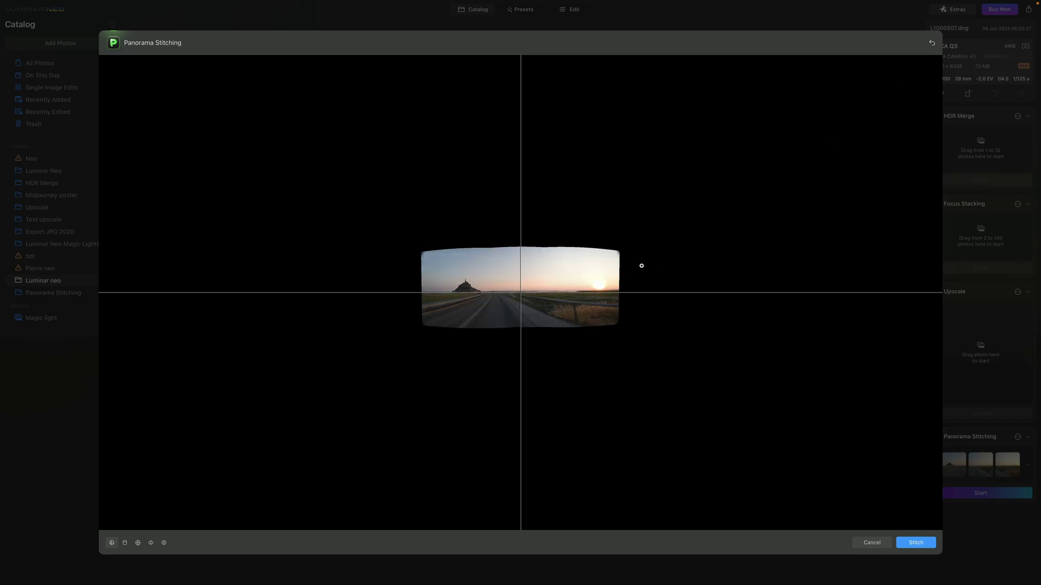
click(125, 546)
click(139, 544)
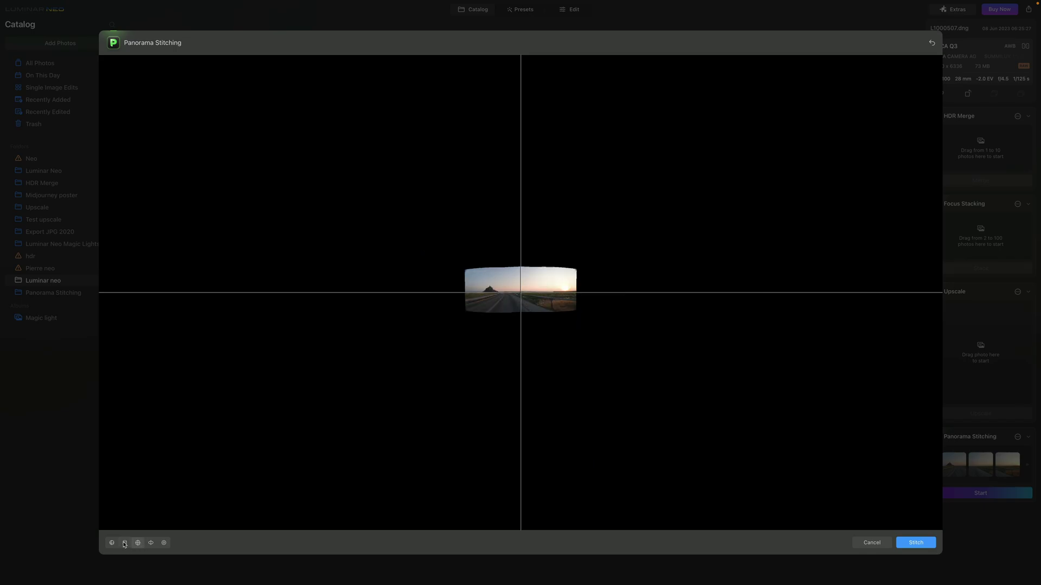
Step: Stitch the road panorama, trim its curved top corners, crop, save, and open it for editing
click(915, 543)
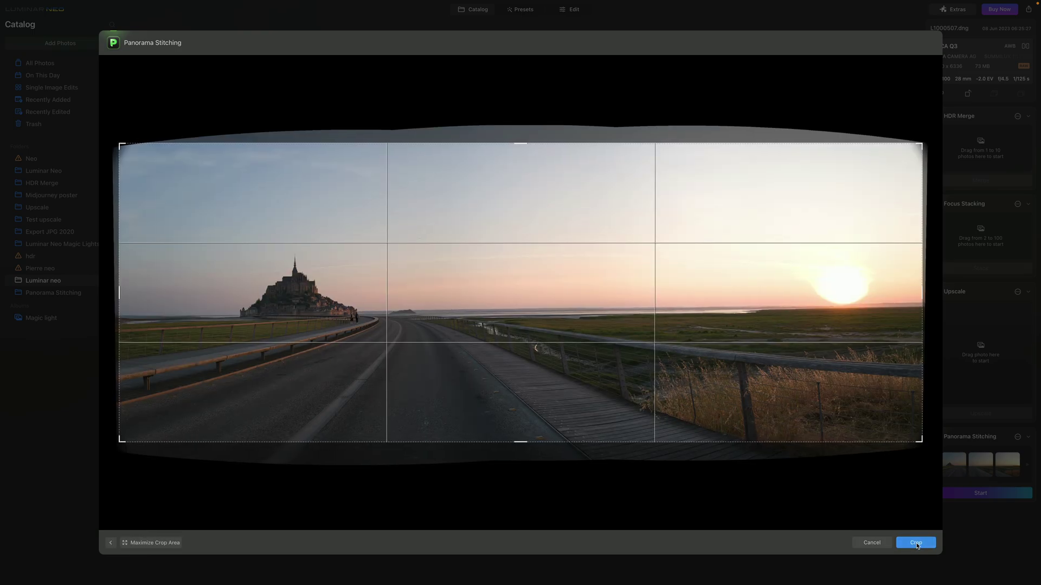
drag(922, 145, 911, 153)
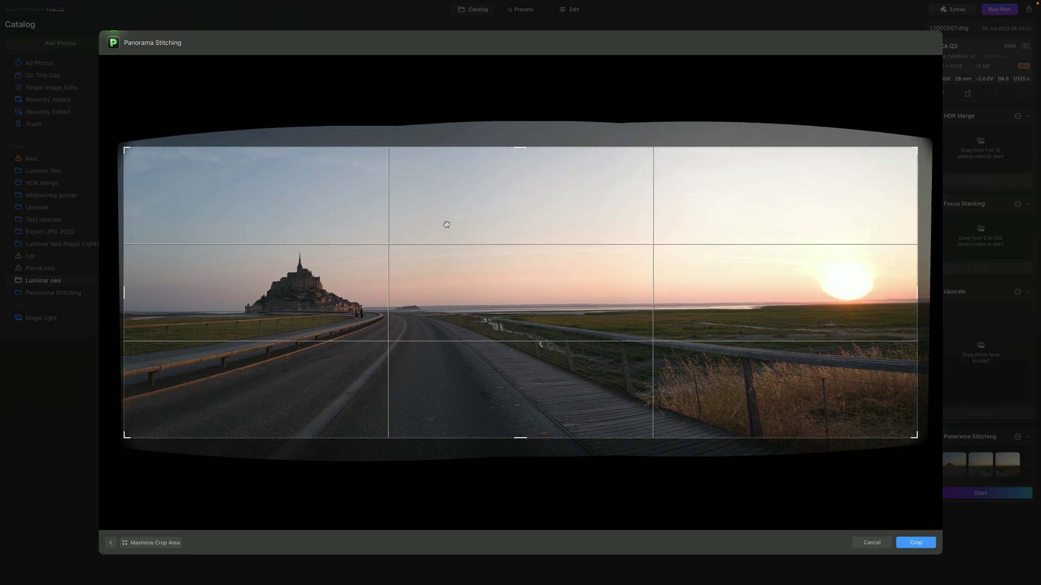
drag(125, 147, 141, 153)
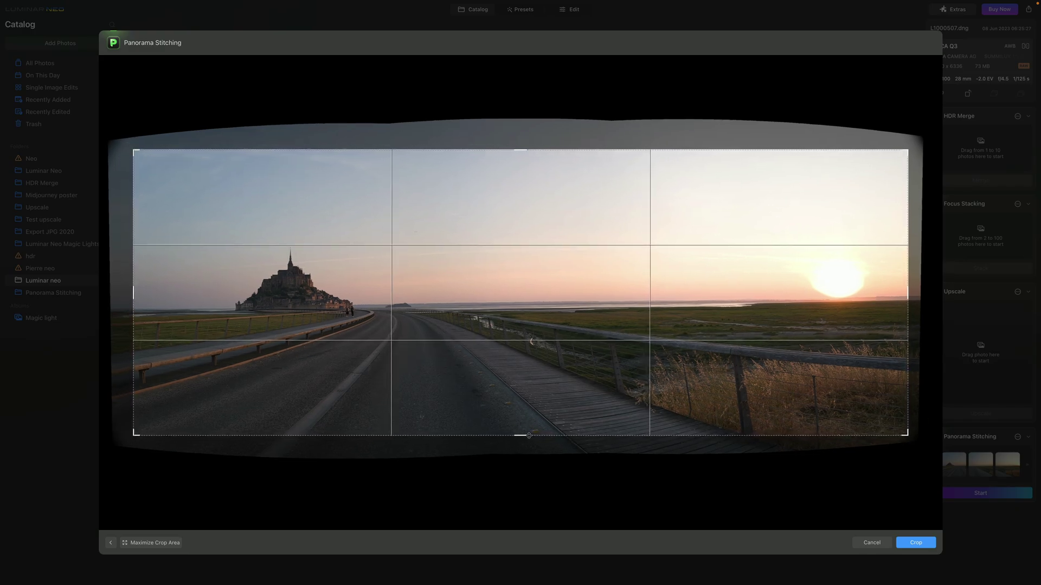
click(920, 543)
click(921, 544)
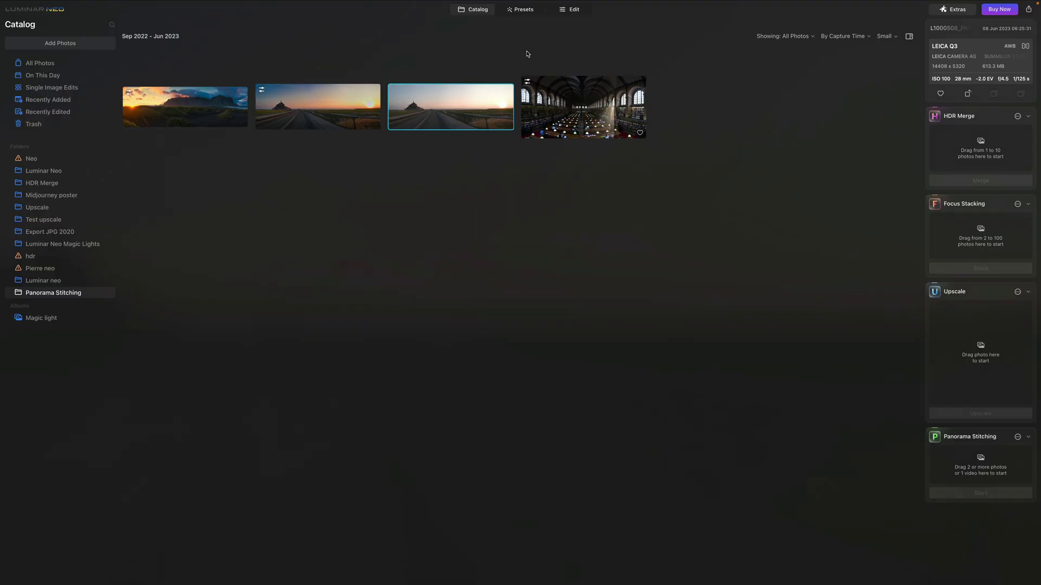
click(555, 17)
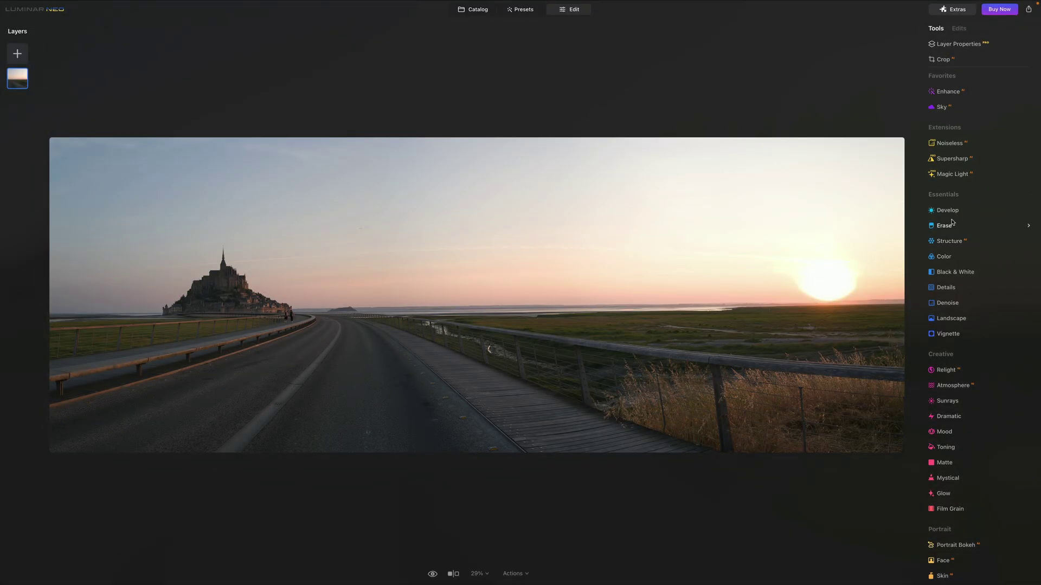
Step: Set Develop Light to Smart Contrast 42, Highlights -100 and Shadows 42
click(947, 210)
click(999, 282)
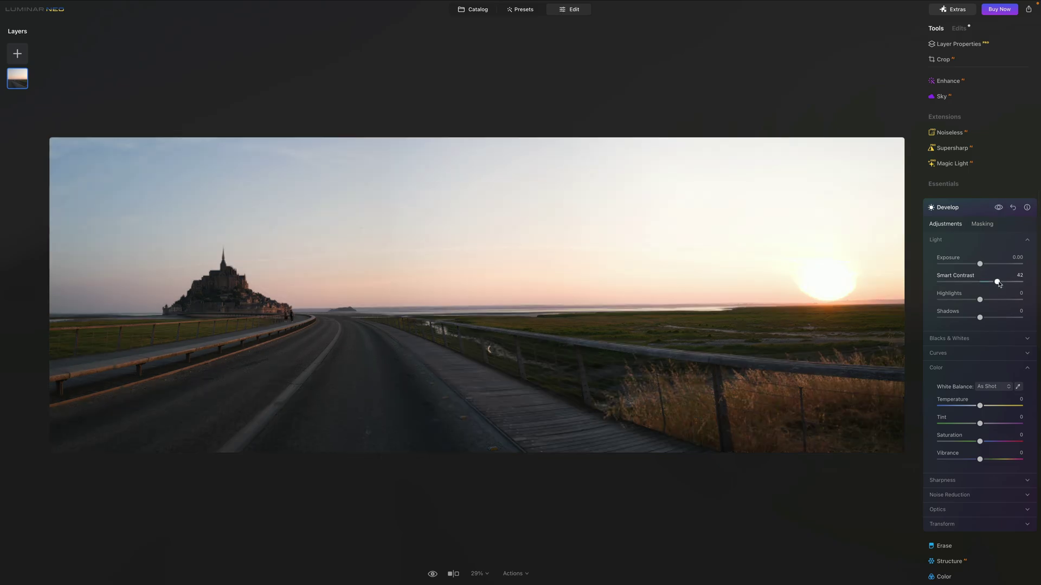
click(960, 300)
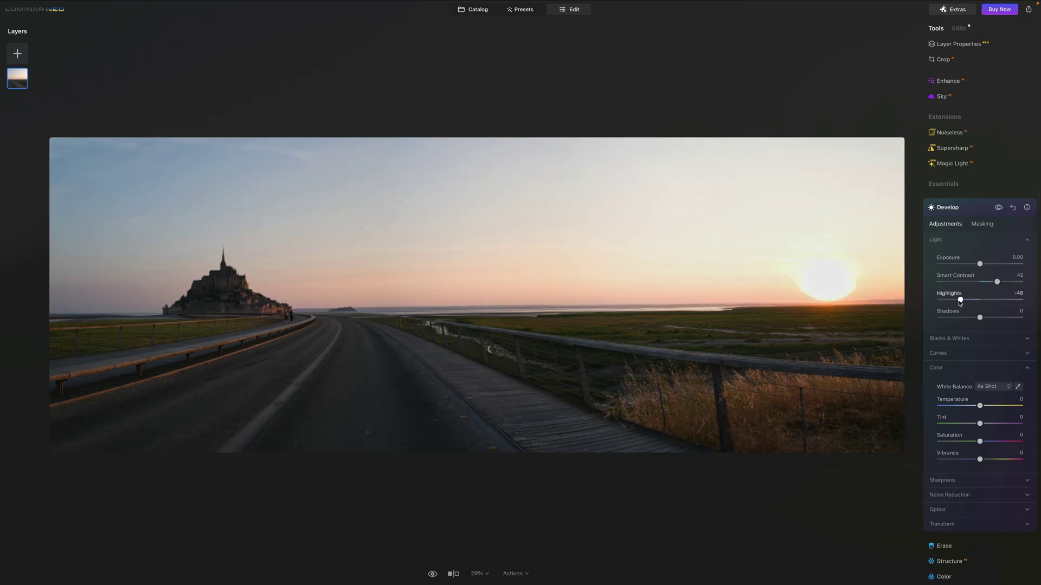
click(994, 317)
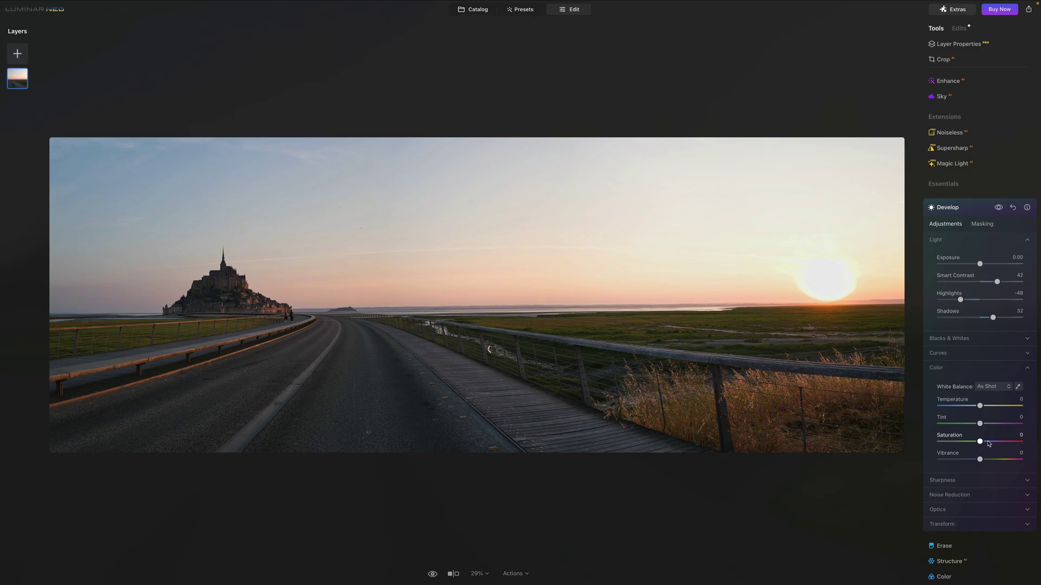
drag(960, 299, 952, 299)
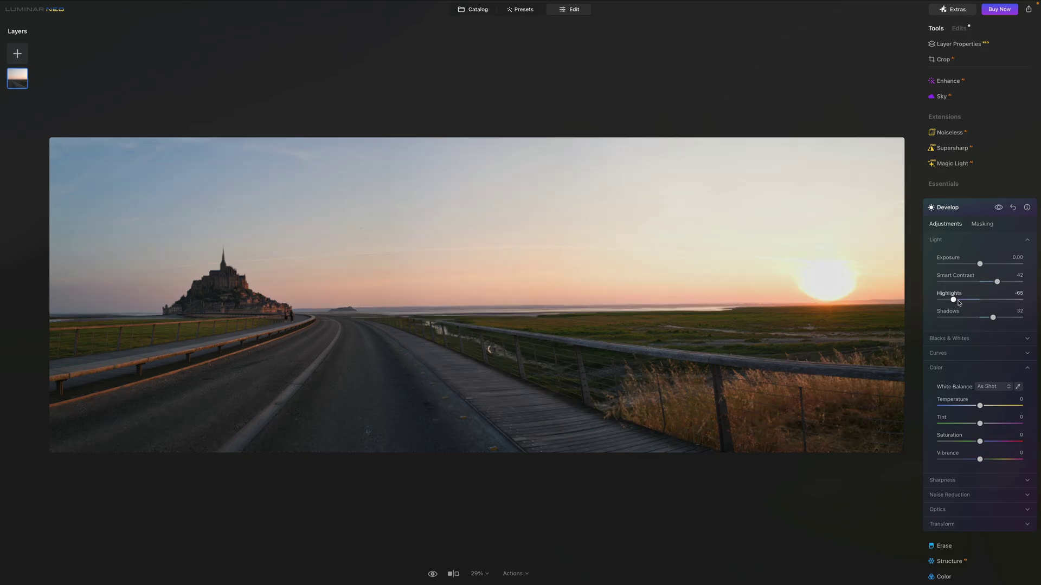
drag(1011, 320, 941, 302)
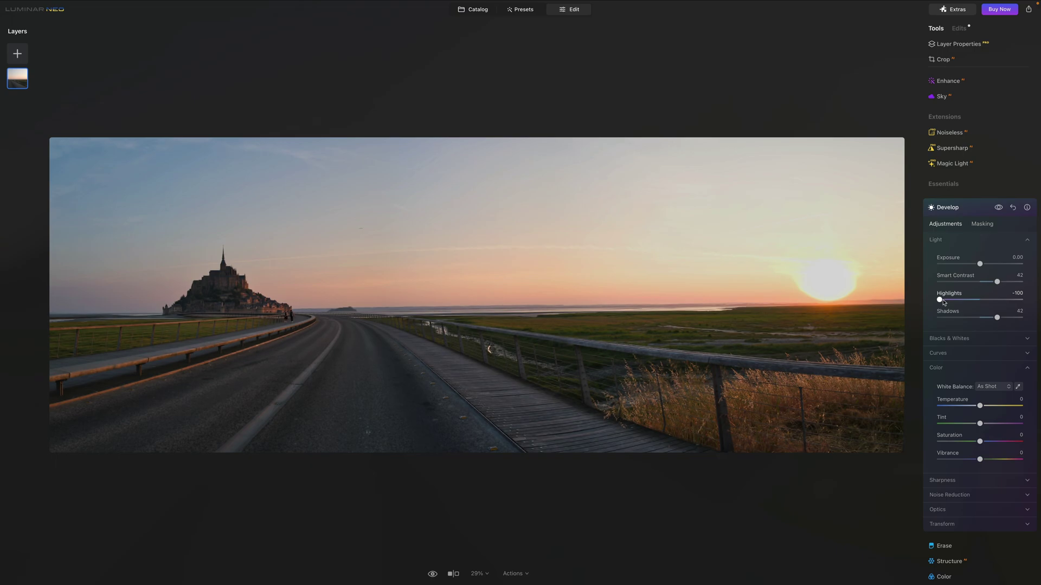
scroll(961, 337, down, 2)
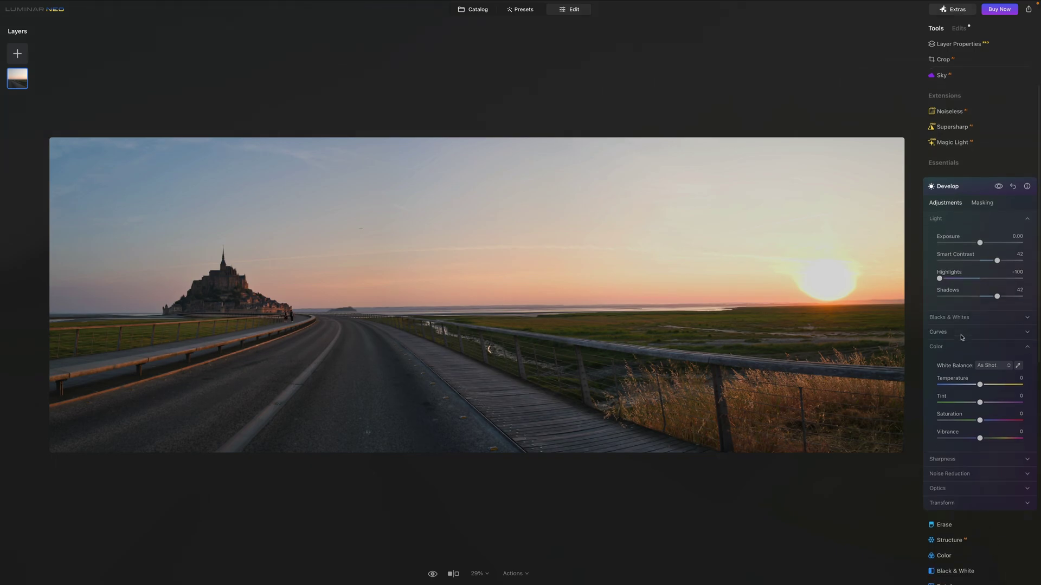
scroll(961, 331, up, 3)
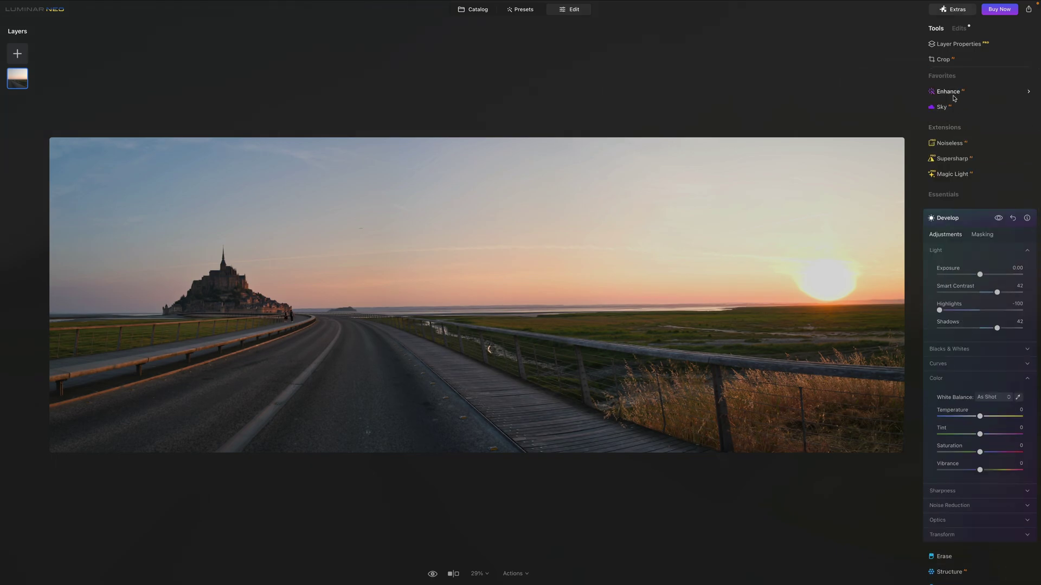
Step: Set Enhance Accent to 20 and Sky Enhancer to 42 on the panorama
click(953, 93)
drag(941, 141, 975, 161)
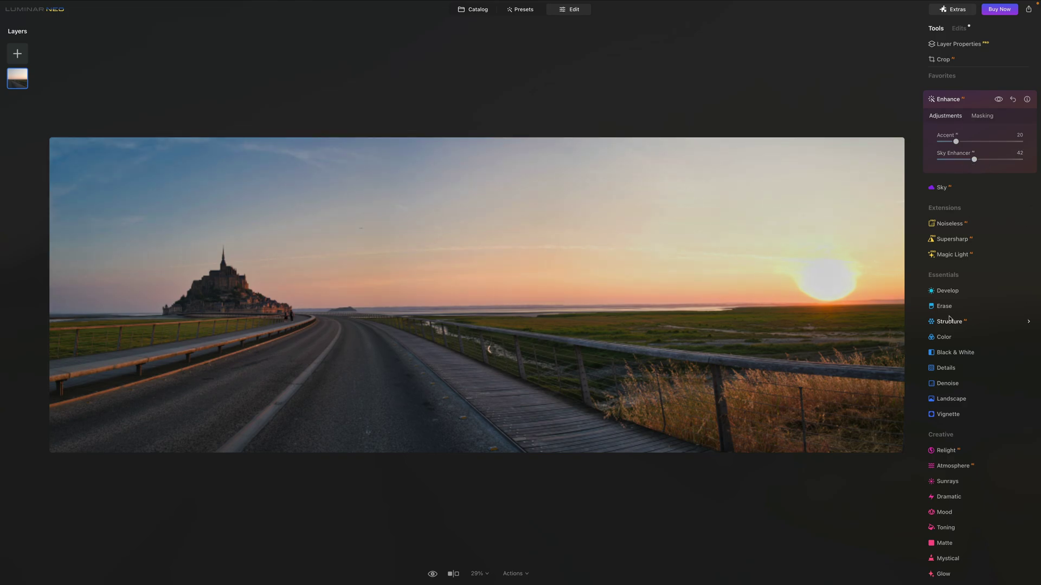
scroll(967, 371, down, 2)
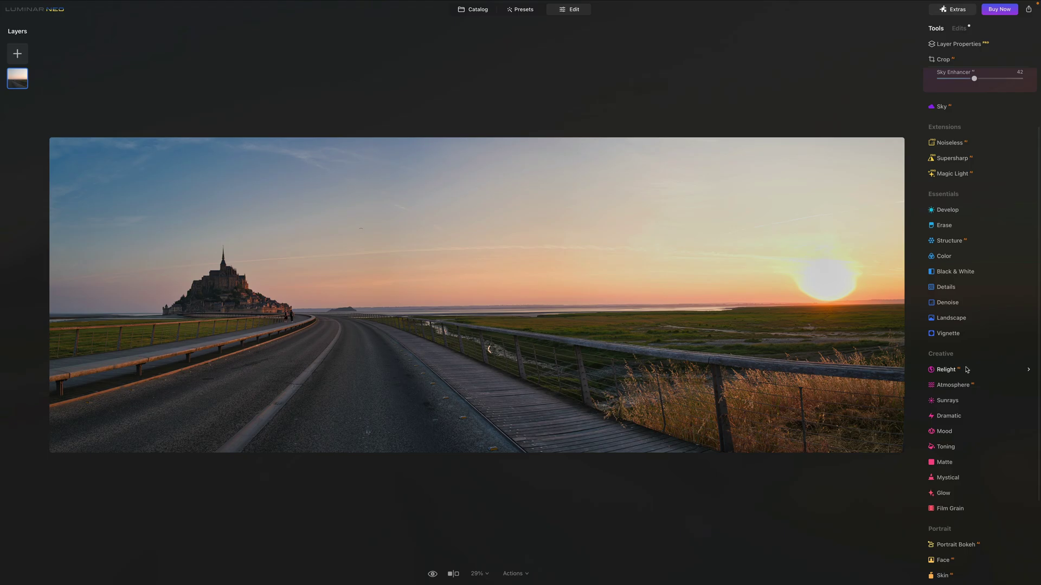
Step: Set Relight Brightness Near to -72 and Brightness Far to -41
click(947, 370)
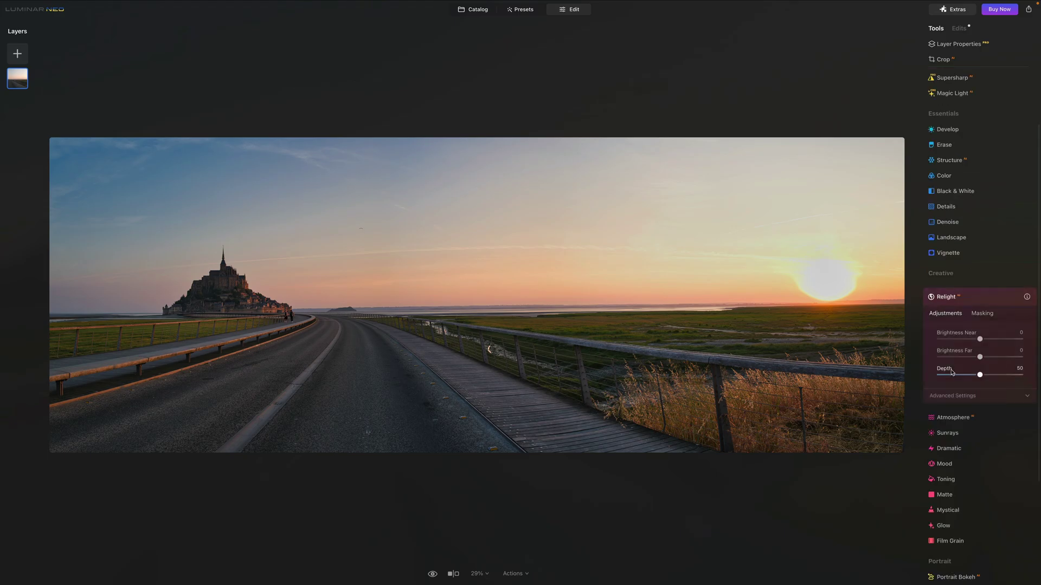
drag(980, 339, 950, 340)
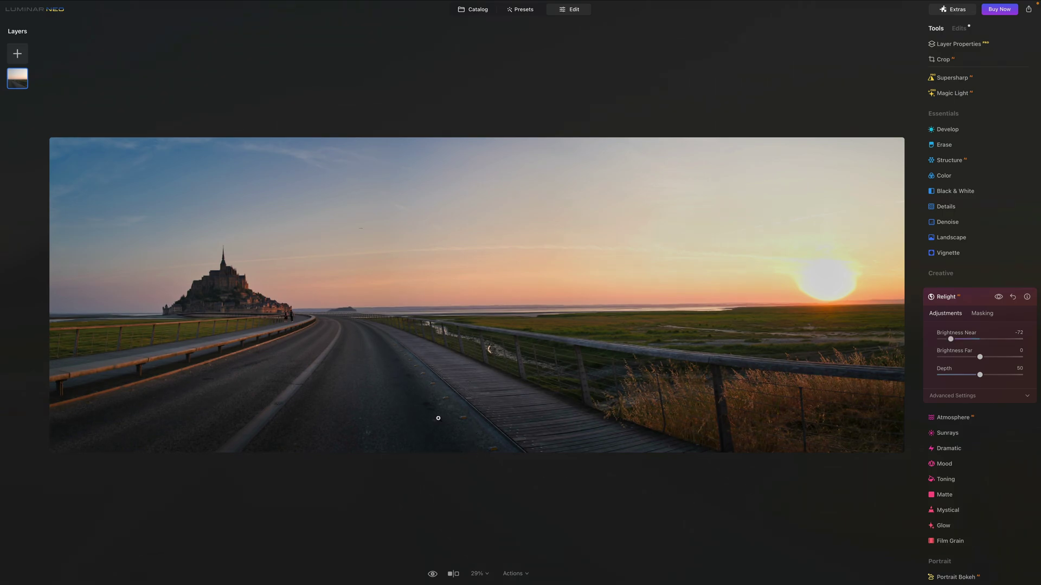
drag(979, 357, 962, 357)
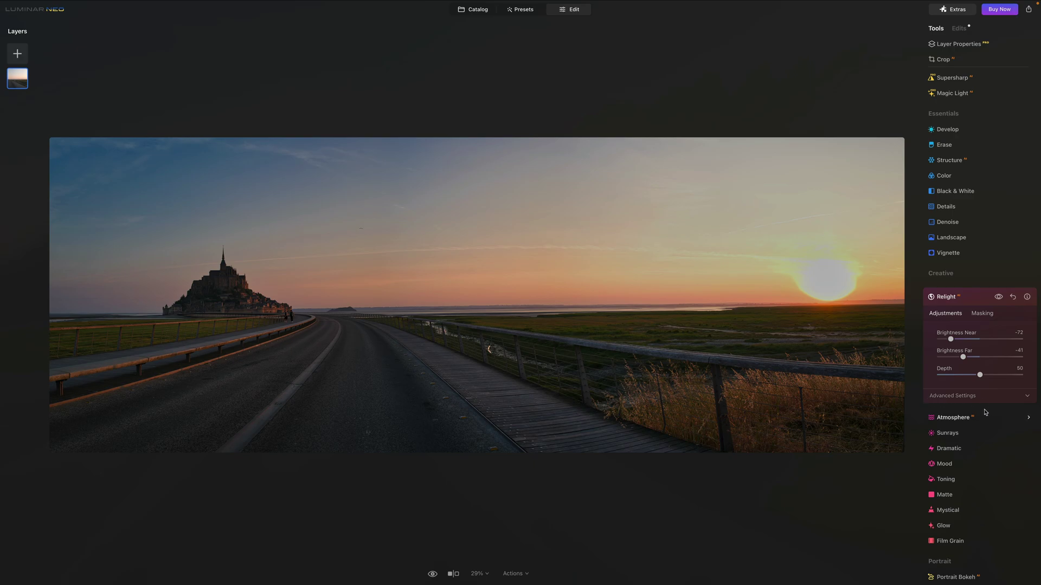
scroll(971, 440, down, 1)
scroll(970, 437, up, 3)
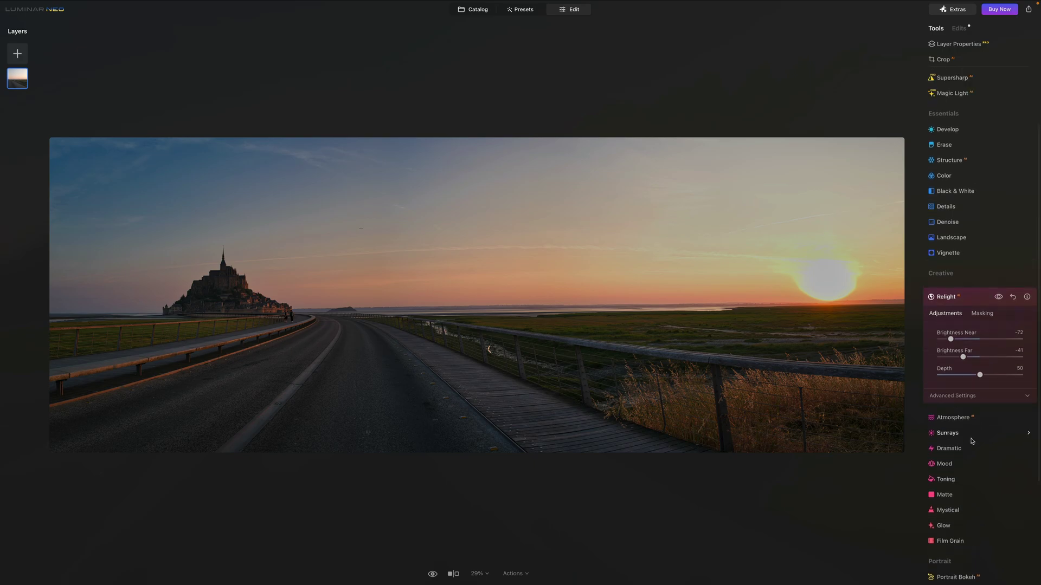
click(948, 287)
Step: Raise Landscape Golden Hour to 28, compare with the original, and return to the Catalog
mouse_move(952, 353)
mouse_down()
mouse_move(972, 354)
mouse_move(961, 353)
mouse_up()
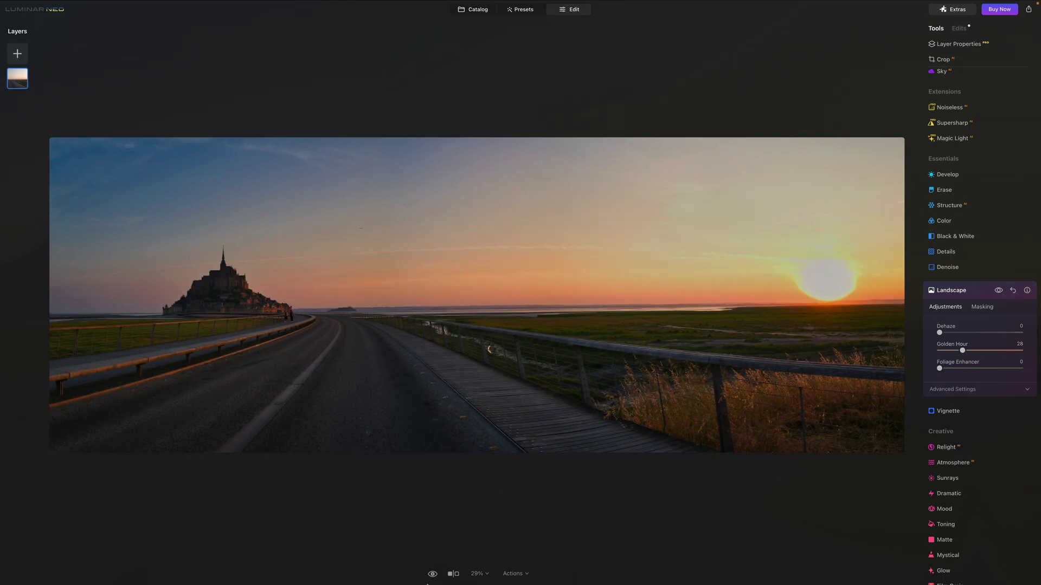
click(434, 578)
click(477, 13)
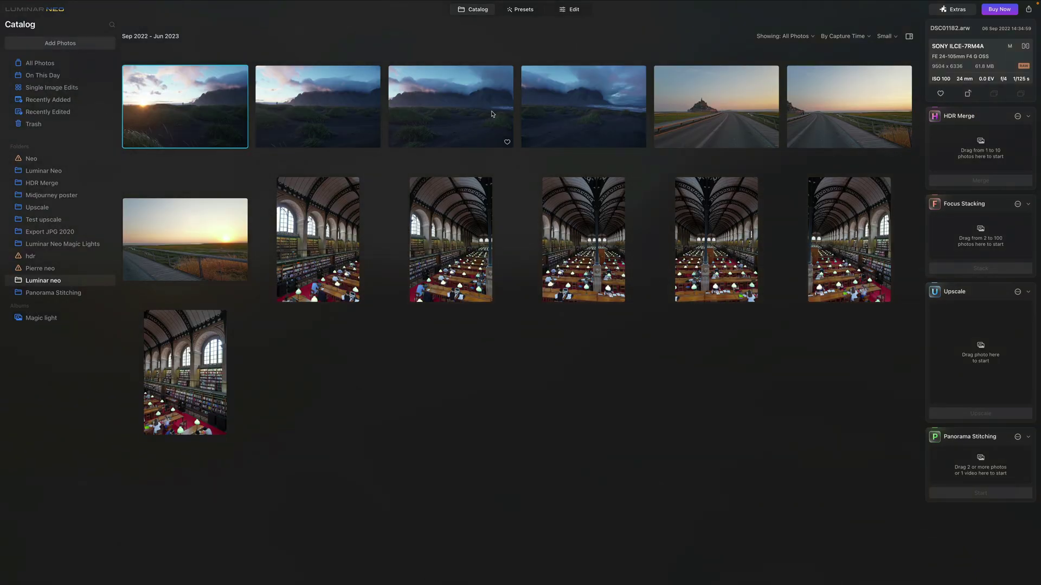
Step: Select the four Iceland mountain sunset photos and start stitching them into a panorama
shift+click(528, 132)
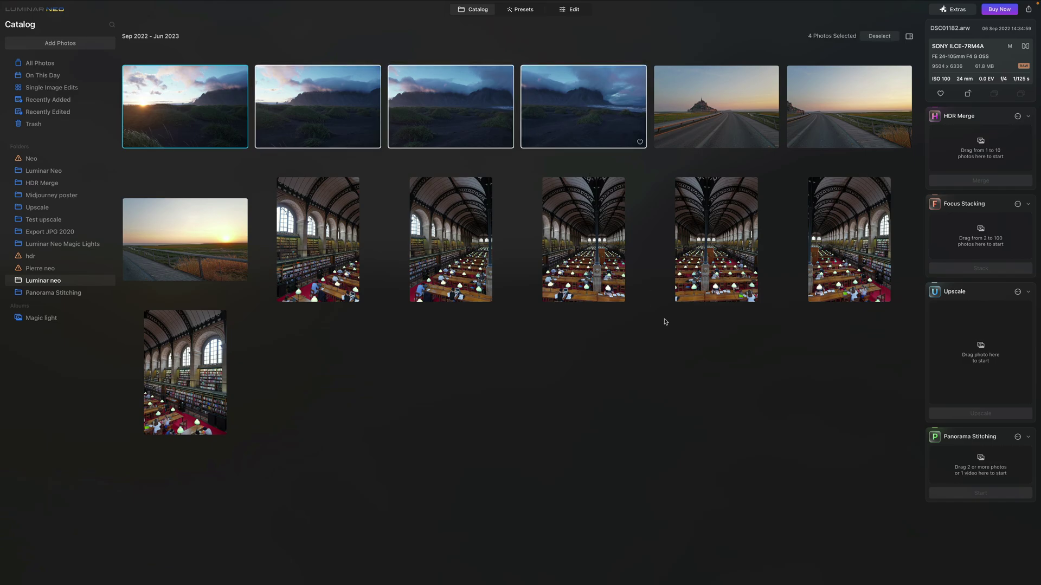
click(980, 465)
click(992, 494)
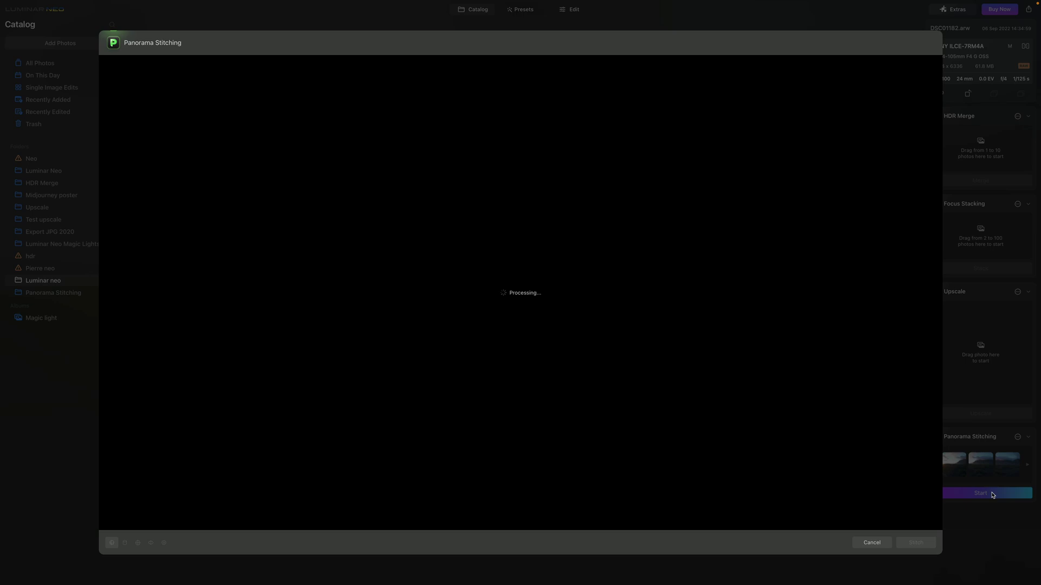
Step: Try the third and fourth projections, stitch, and test trimming the crop's top and right
click(124, 544)
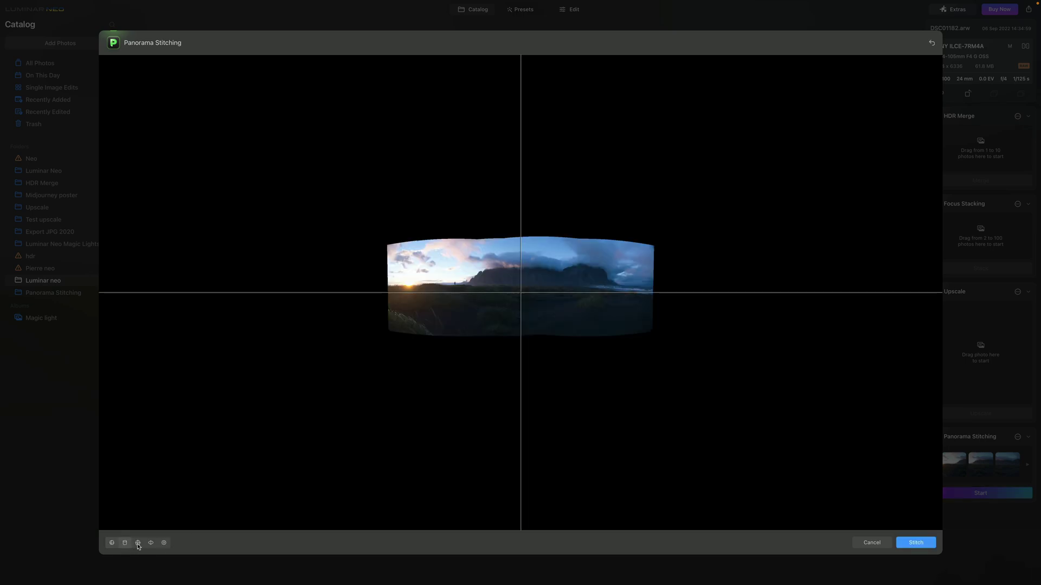
click(138, 545)
click(152, 545)
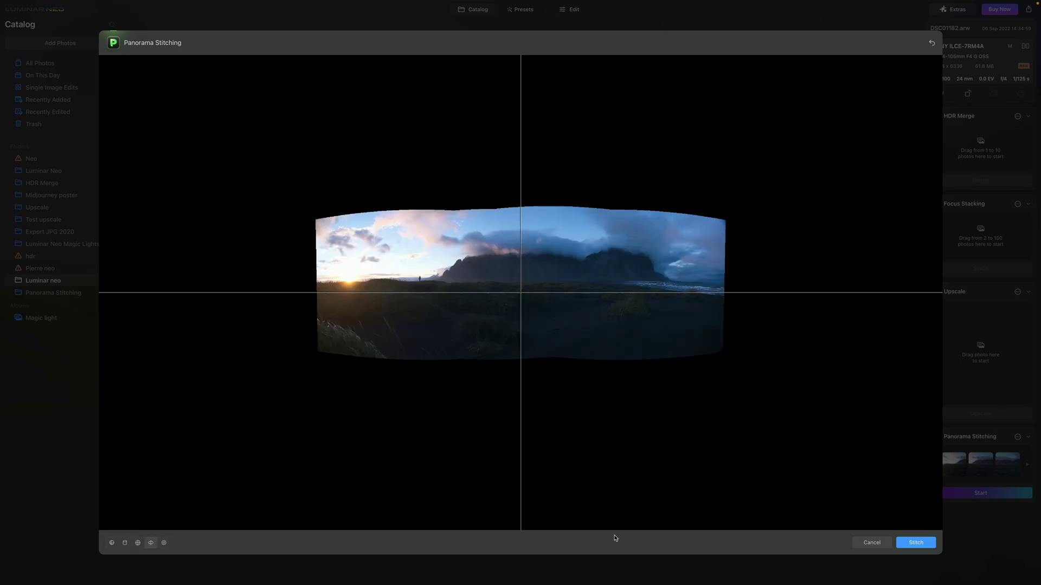
click(925, 544)
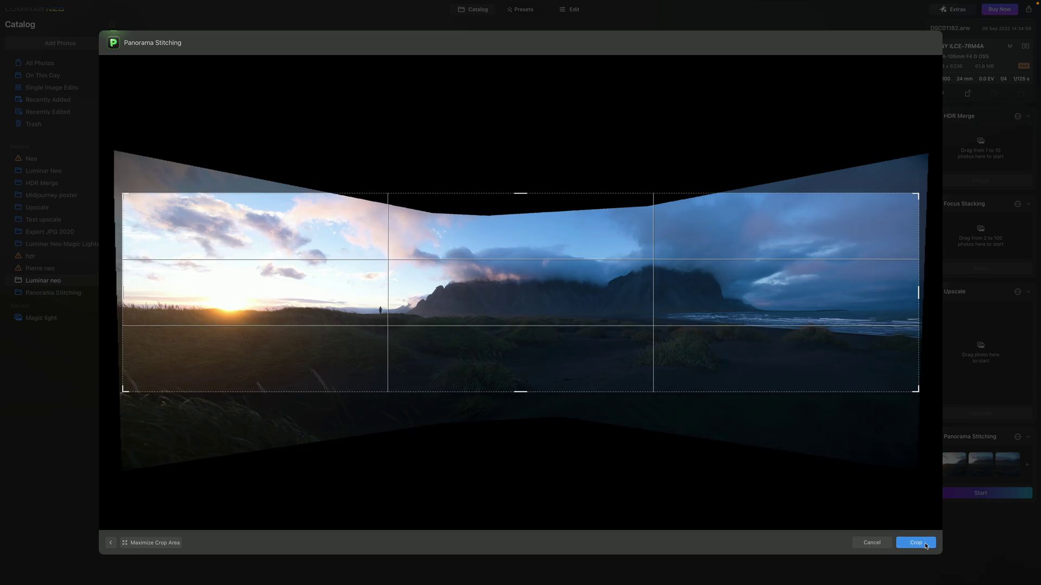
drag(516, 191, 516, 226)
drag(917, 296, 791, 296)
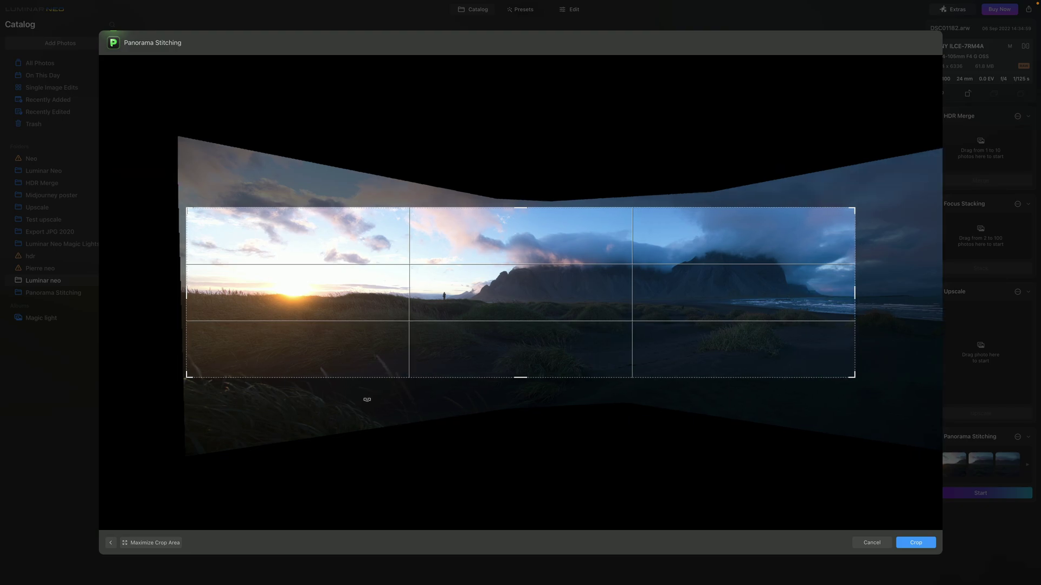
Step: Go back, switch to the first projection, and stitch the Iceland panorama again
click(115, 544)
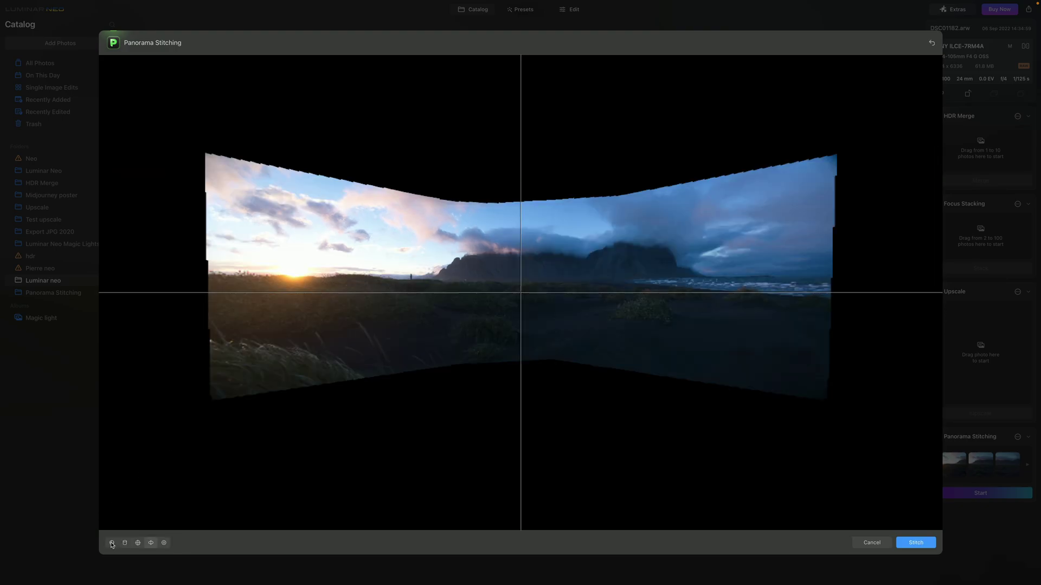
click(112, 543)
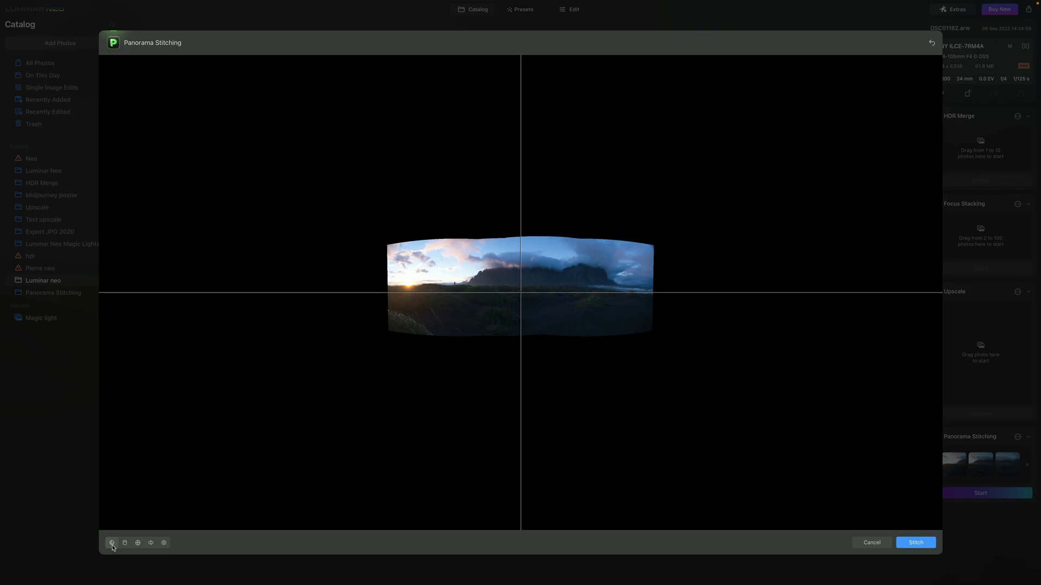
click(922, 543)
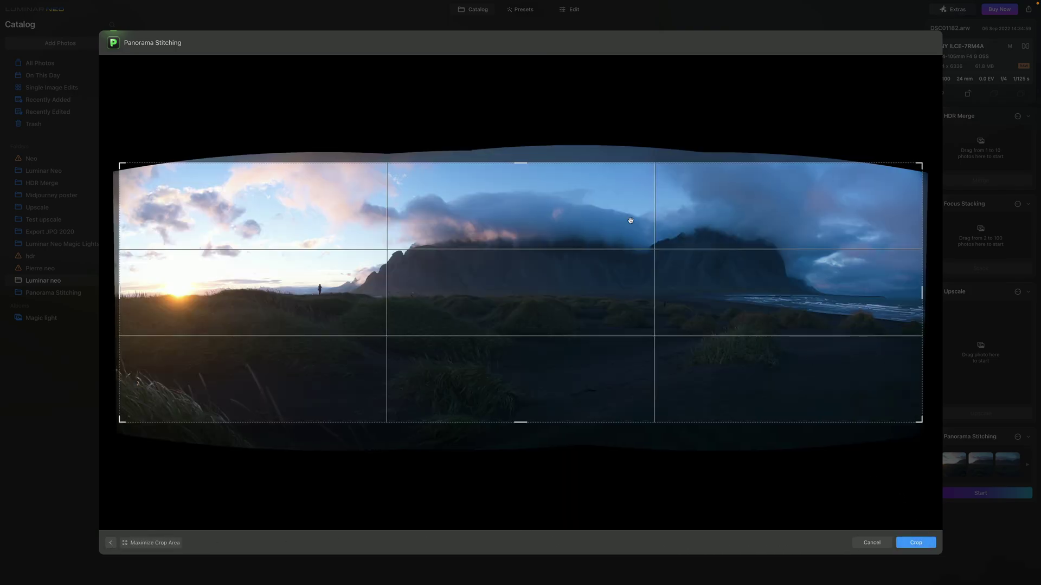
Step: Pull in all four crop edges of the Iceland panorama, apply the crop, save, and open it in Edit
drag(922, 295, 871, 295)
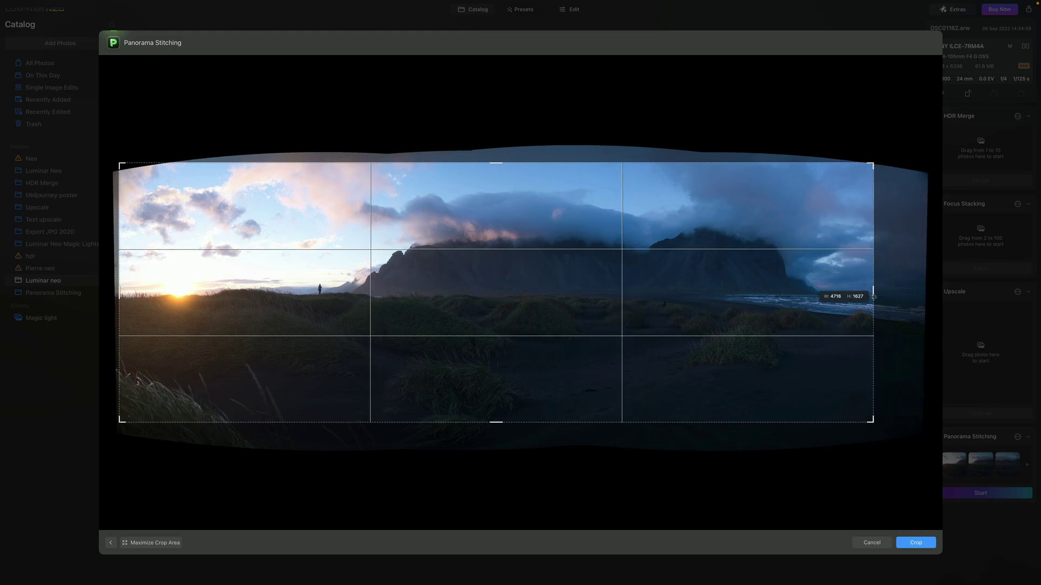
drag(141, 291, 155, 291)
drag(534, 164, 520, 174)
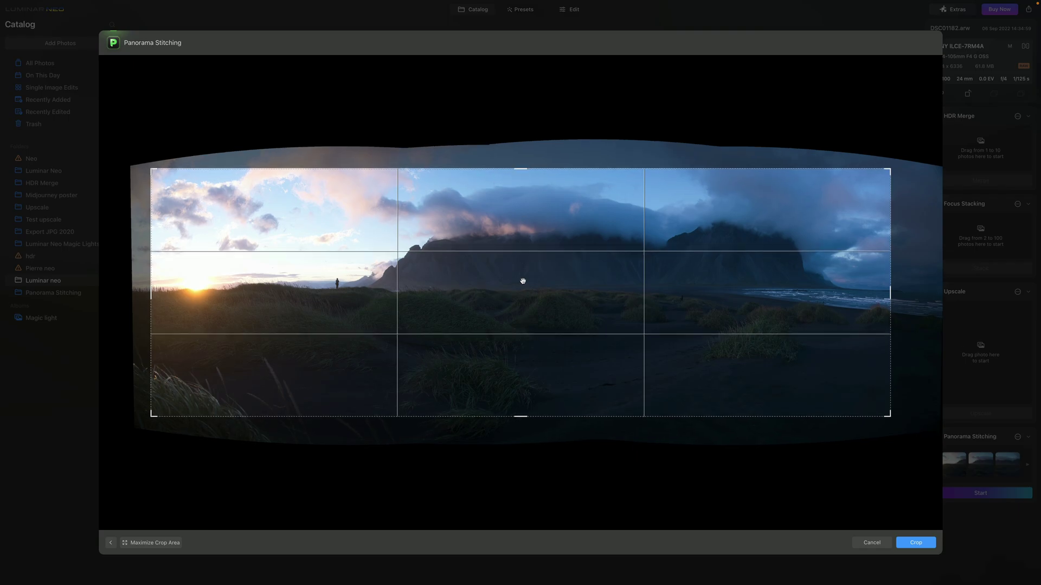
drag(520, 422, 521, 413)
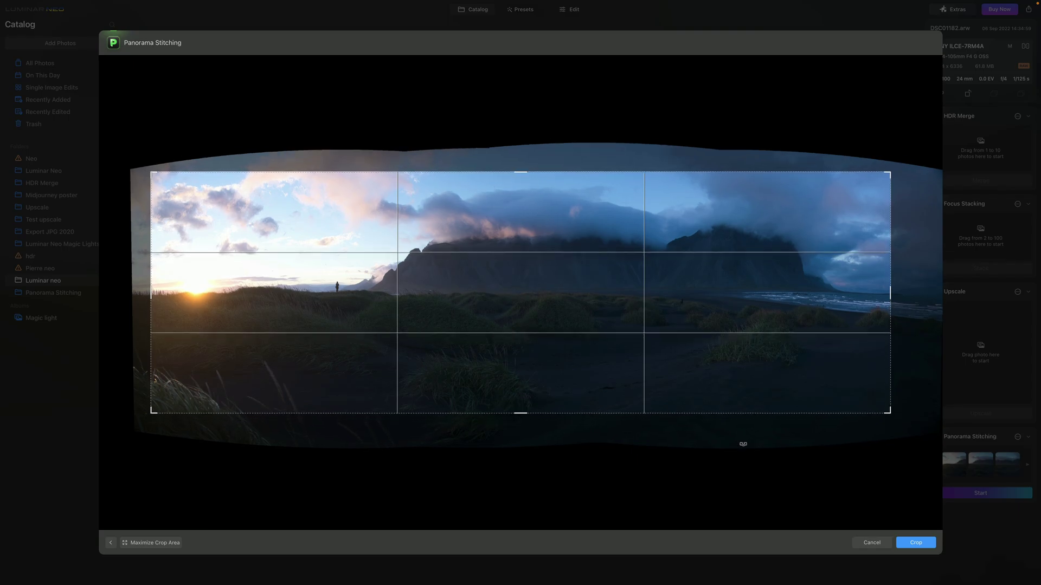
click(929, 547)
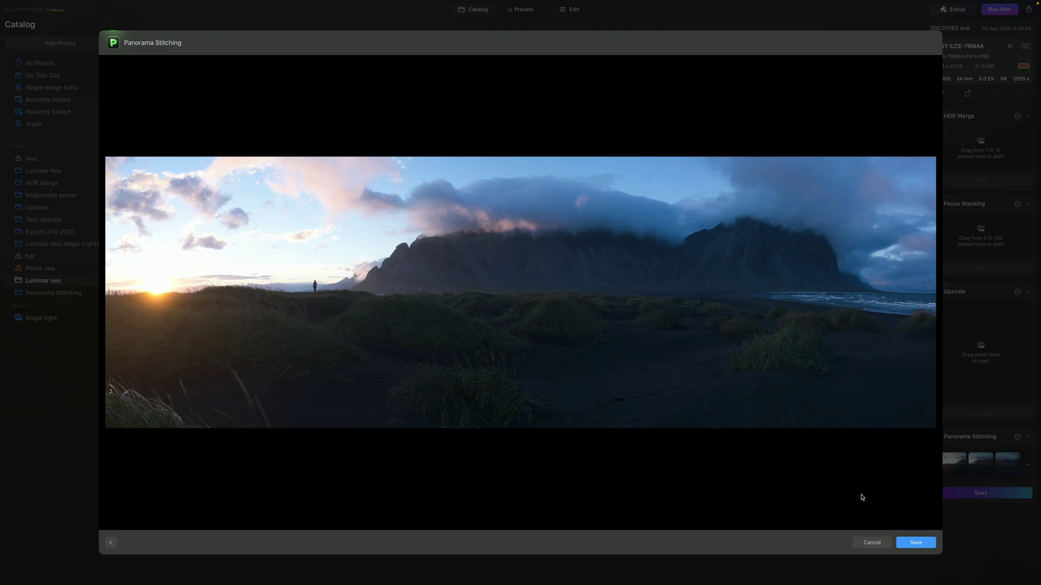
click(916, 544)
click(573, 10)
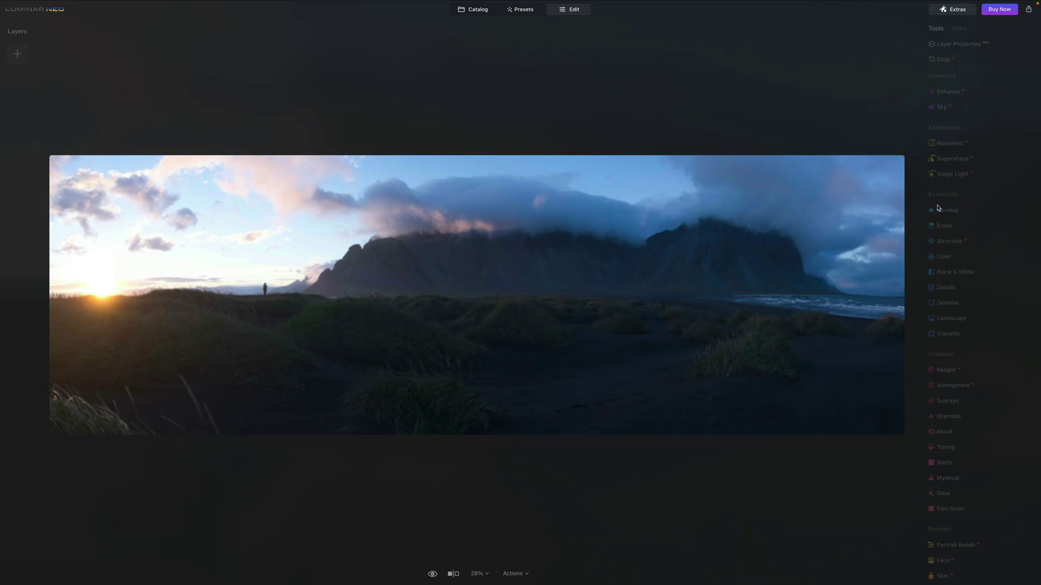
Step: In Develop, raise Smart Contrast and pull Highlights down to -100
click(937, 209)
click(1000, 293)
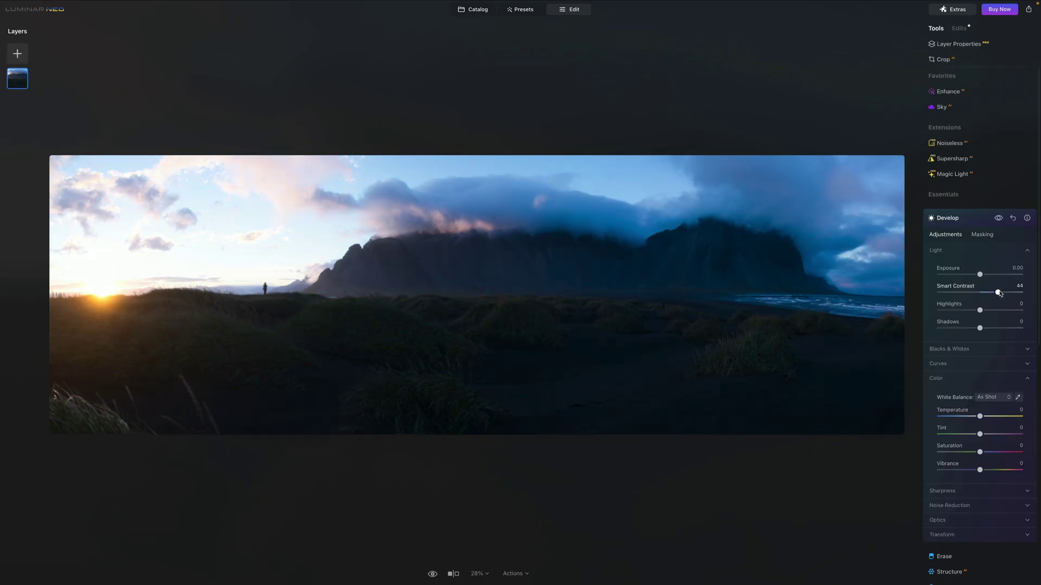
click(952, 314)
click(954, 311)
drag(954, 311, 939, 310)
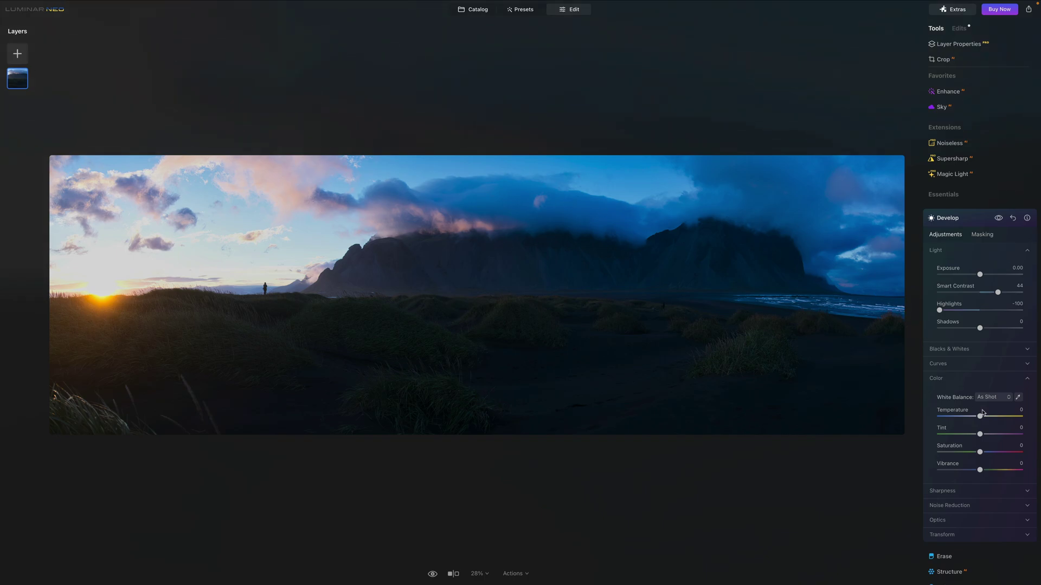
Step: Warm the panorama to Temperature 25 and Tint 9, with Smart Contrast 64 and Shadows 51
drag(980, 416, 990, 417)
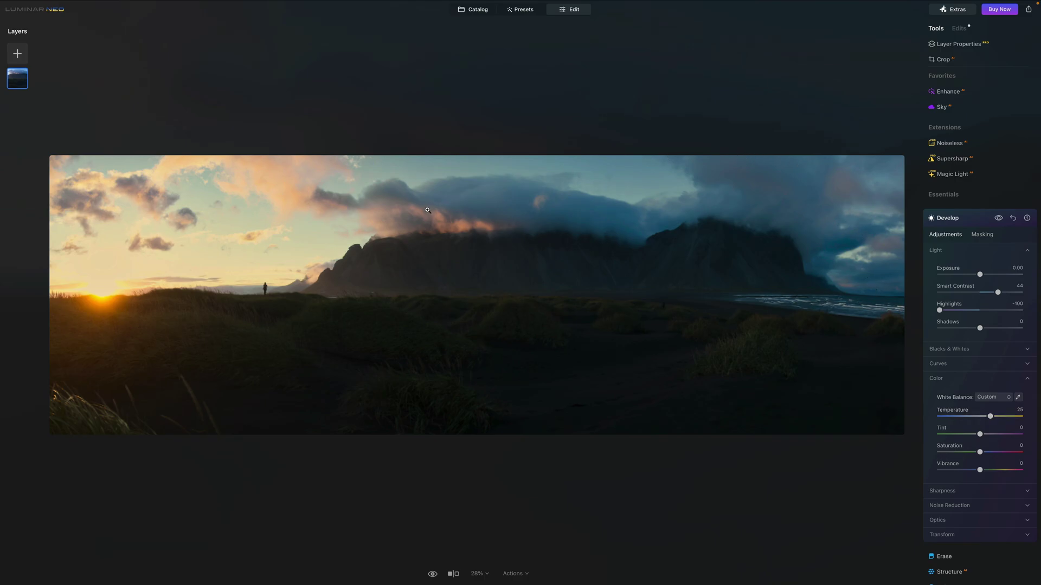
drag(979, 434, 986, 473)
drag(997, 293, 1009, 295)
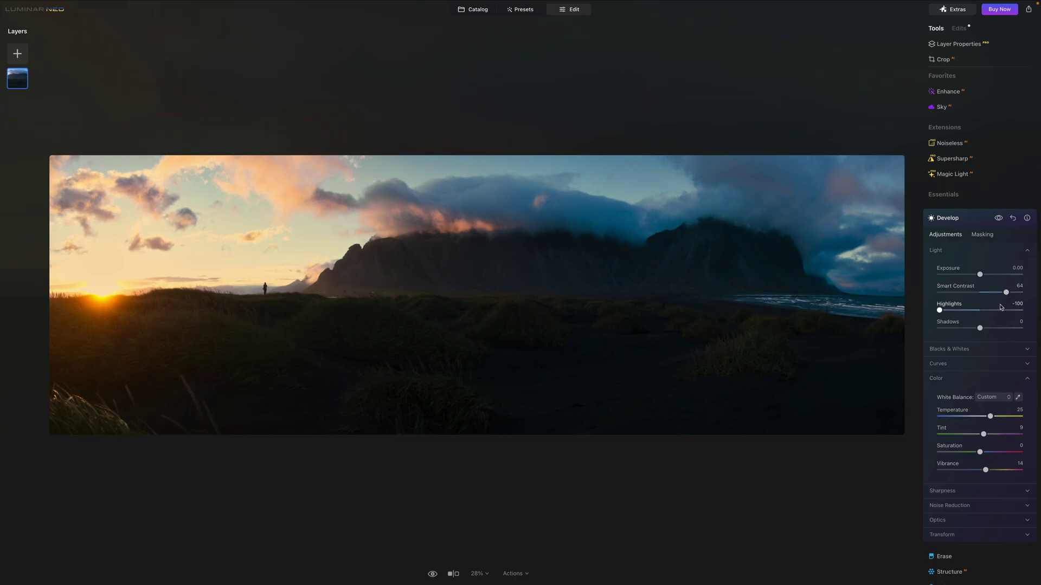
mouse_move(994, 332)
mouse_down()
mouse_move(1011, 332)
mouse_move(1002, 333)
mouse_up()
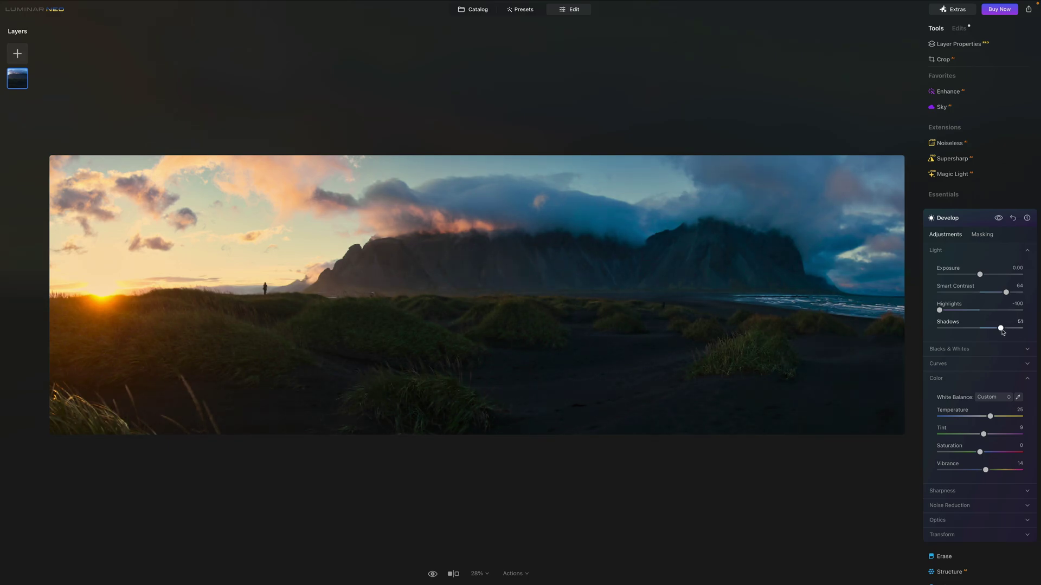
click(953, 92)
Step: Give the Iceland panorama Accent 16, Sky Enhancer 24 and a Golden Hour glow of 39
drag(939, 142, 960, 161)
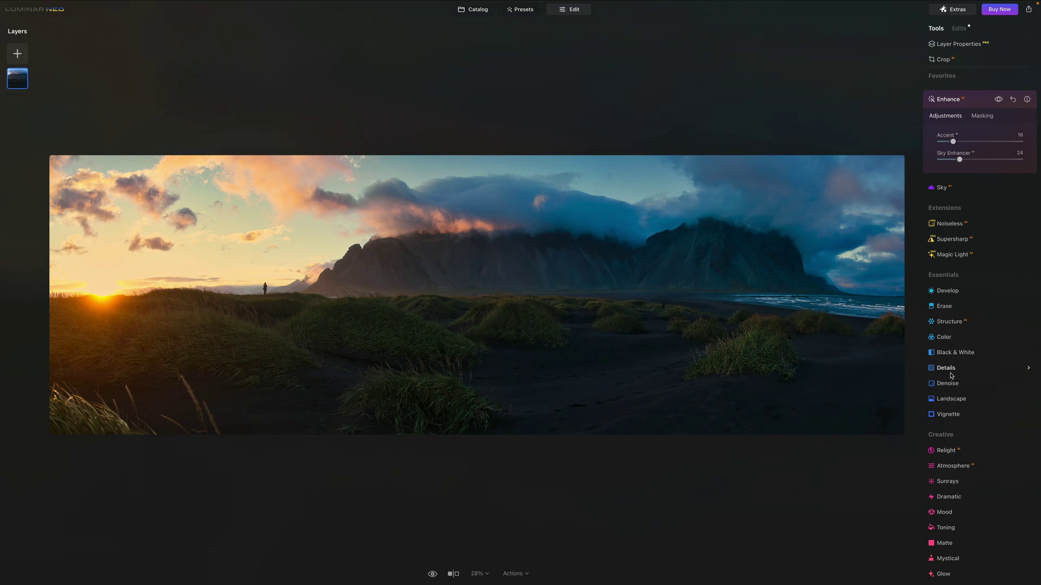
click(959, 399)
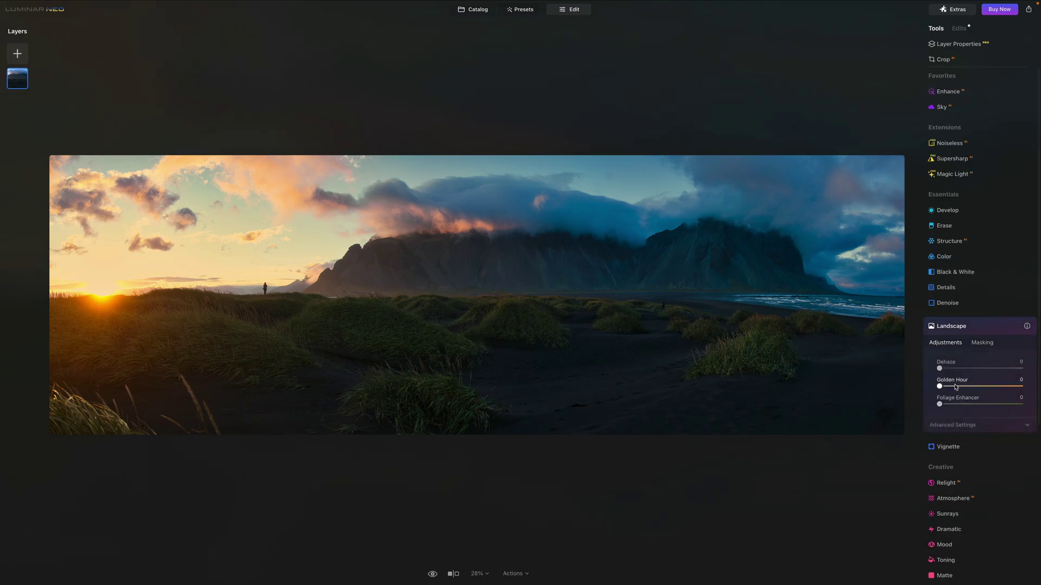
drag(947, 387, 971, 388)
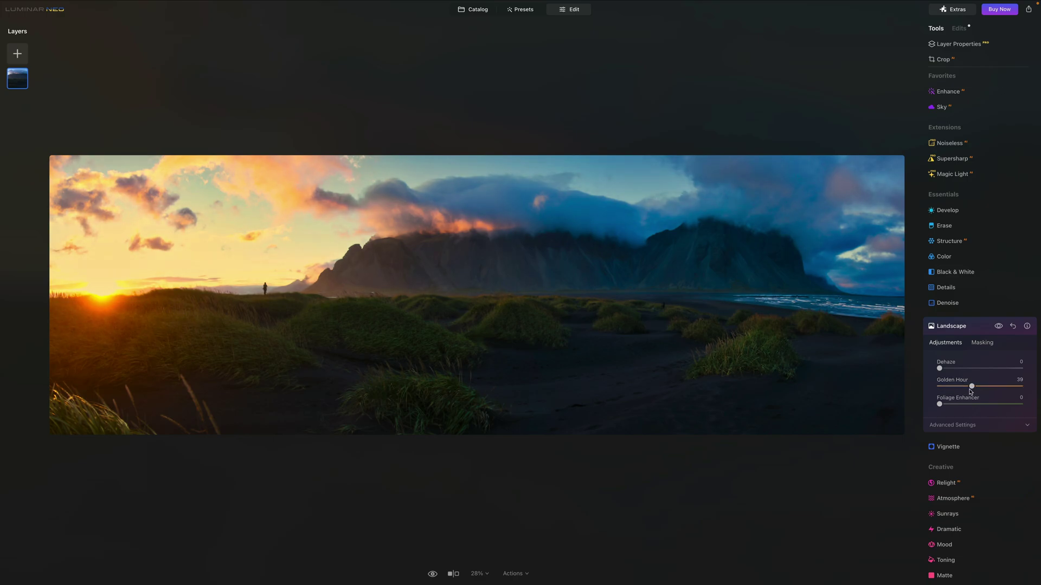
scroll(970, 391, down, 5)
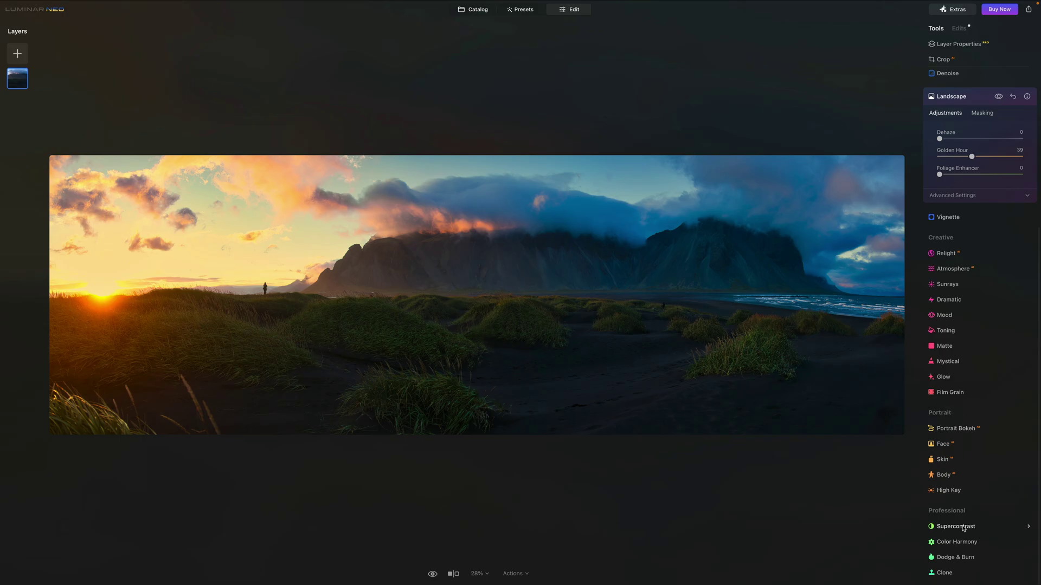
Step: Add Supercontrast with Highlights 20, Midtones 23 and Shadows 21
click(963, 528)
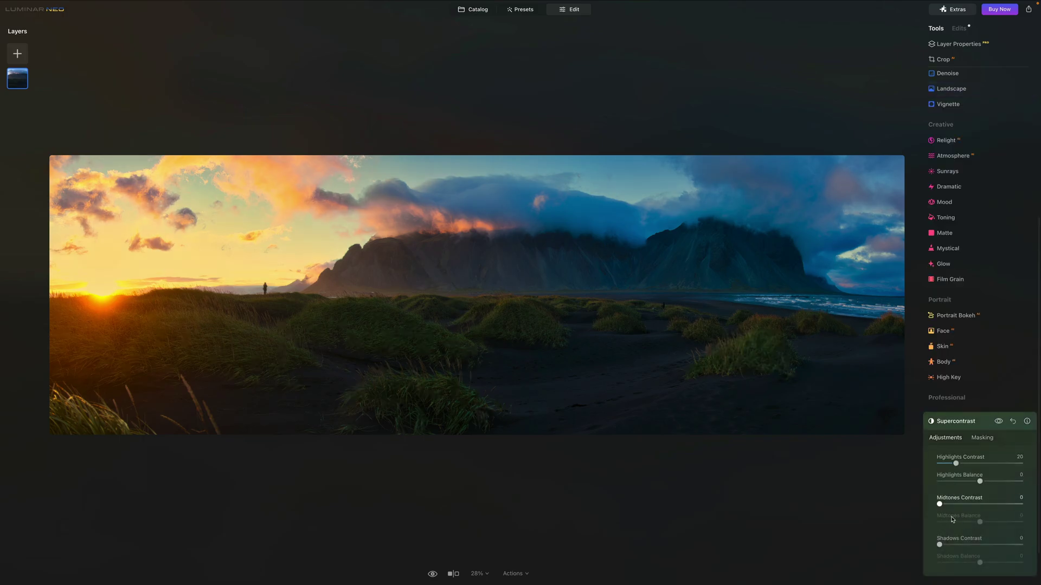
click(957, 504)
click(956, 545)
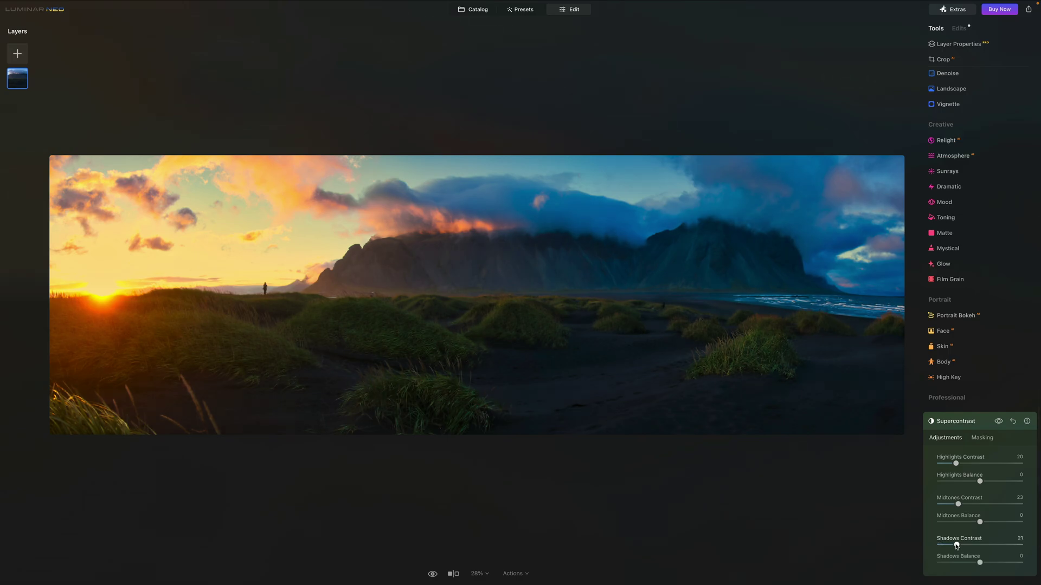
scroll(956, 545, down, 1)
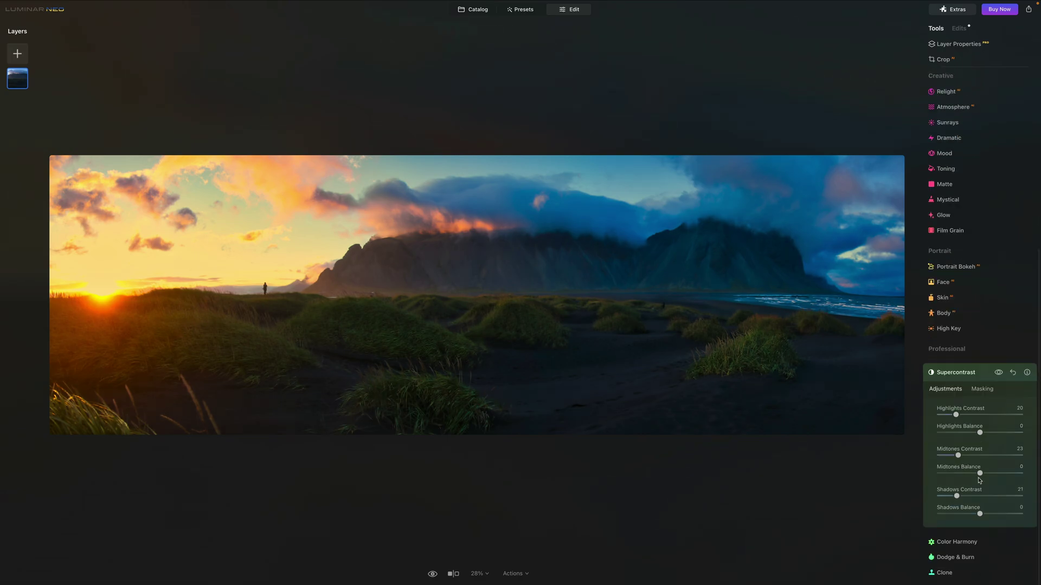
Step: Set Color Harmony Brilliance to -24 and Warmth to 29
click(959, 543)
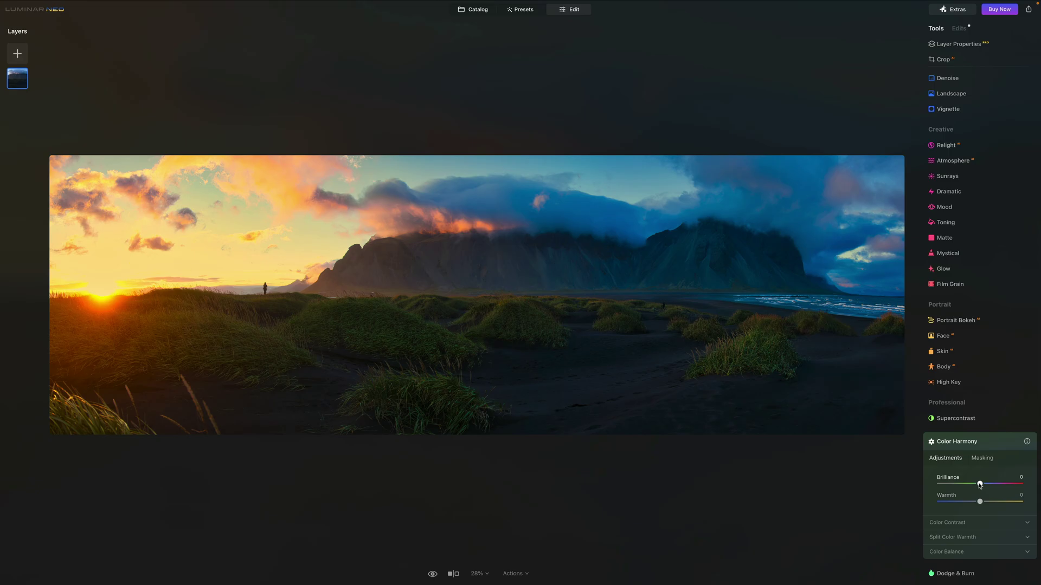
drag(979, 484, 992, 501)
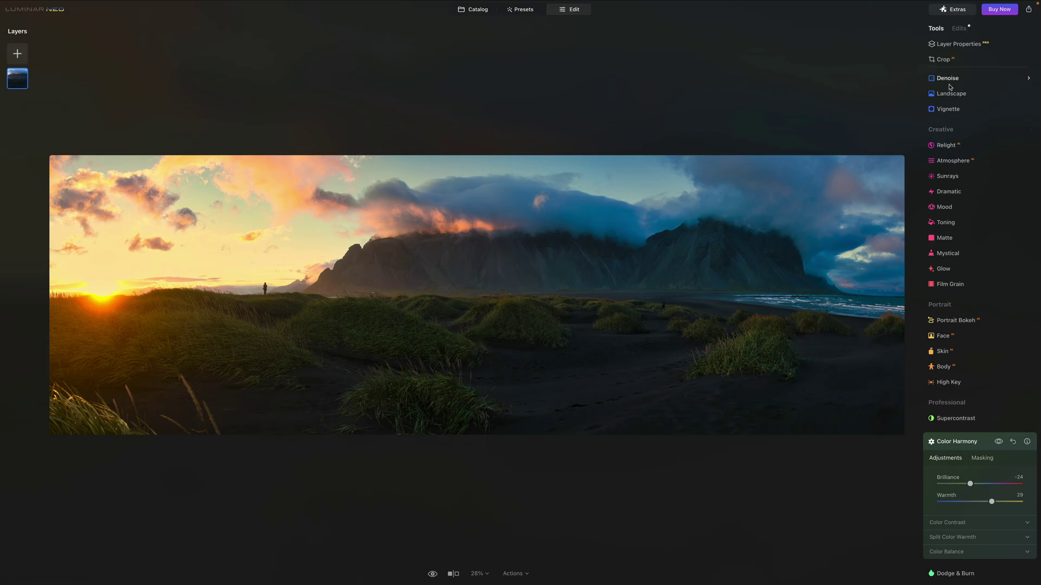
scroll(949, 194, down, 1)
scroll(953, 192, up, 8)
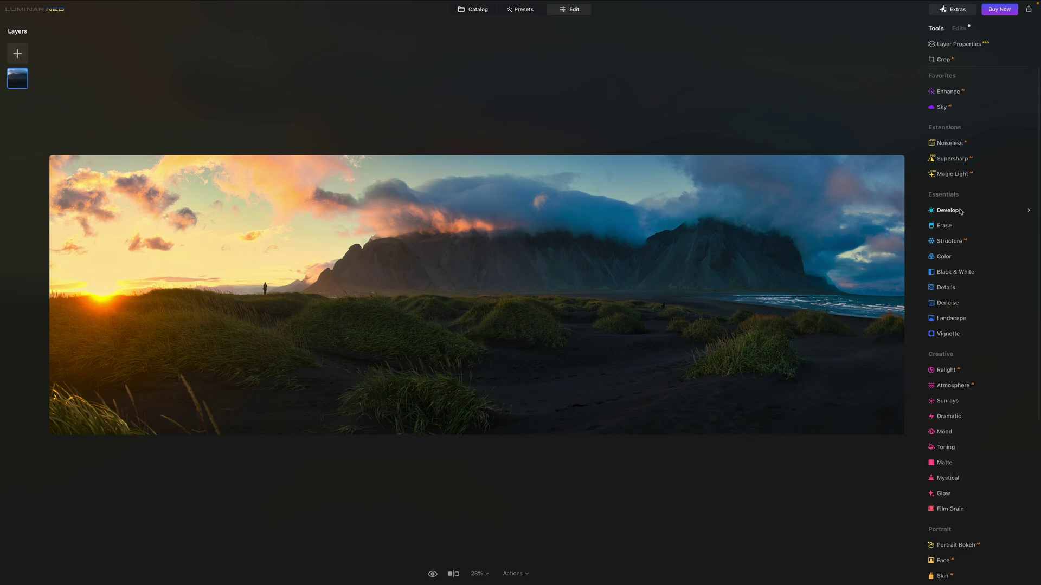
Step: Set Smart Contrast 33 and Shadows 24, compare with the original, and return to the Catalog
click(960, 212)
click(997, 293)
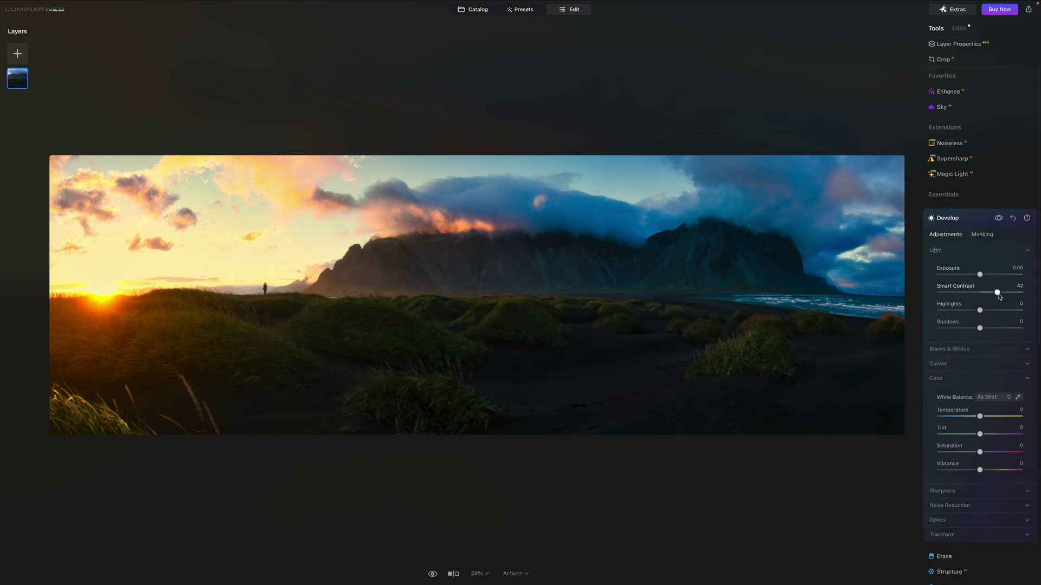
drag(999, 295, 994, 295)
click(990, 329)
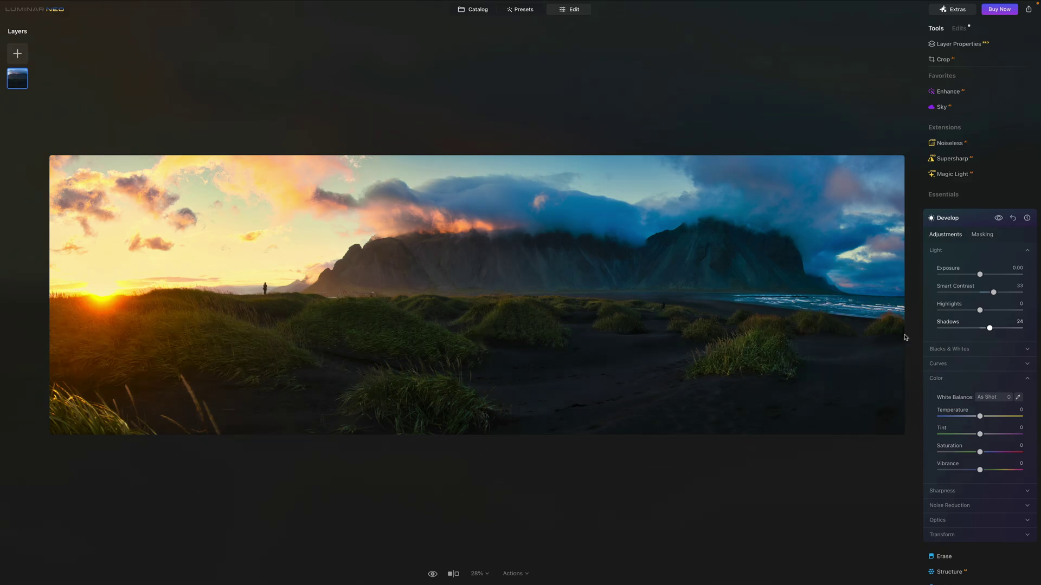
click(431, 577)
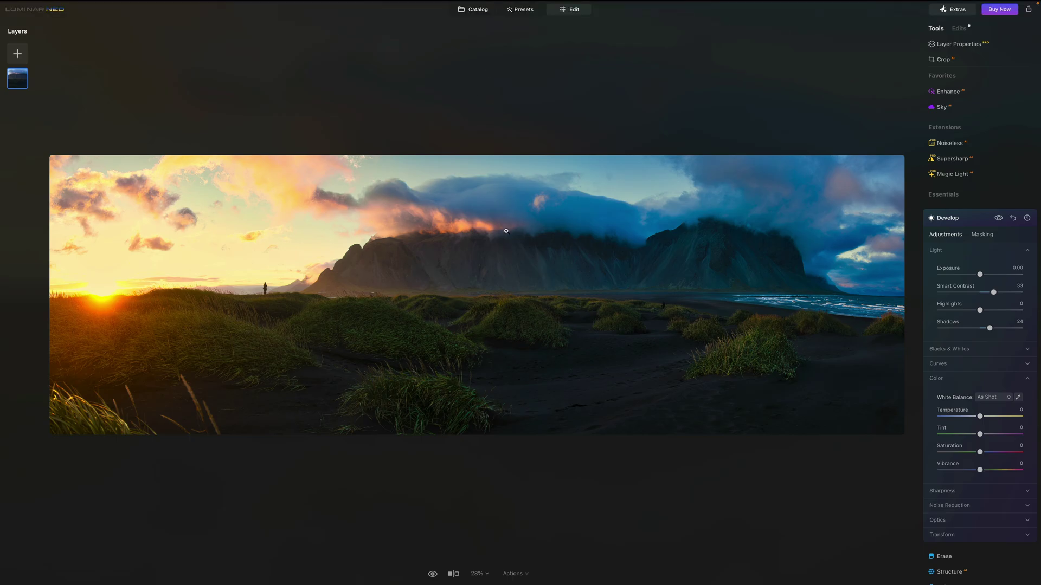
click(475, 11)
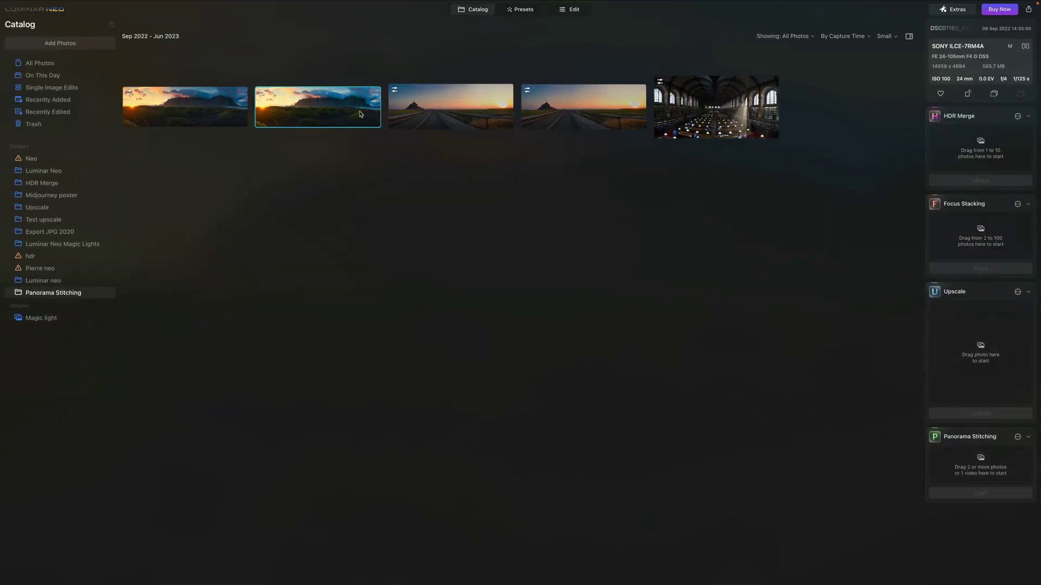
Step: Load the six library reading-room photos from the Luminar neo folder into Panorama Stitching and start it
click(92, 280)
click(358, 267)
shift+click(215, 362)
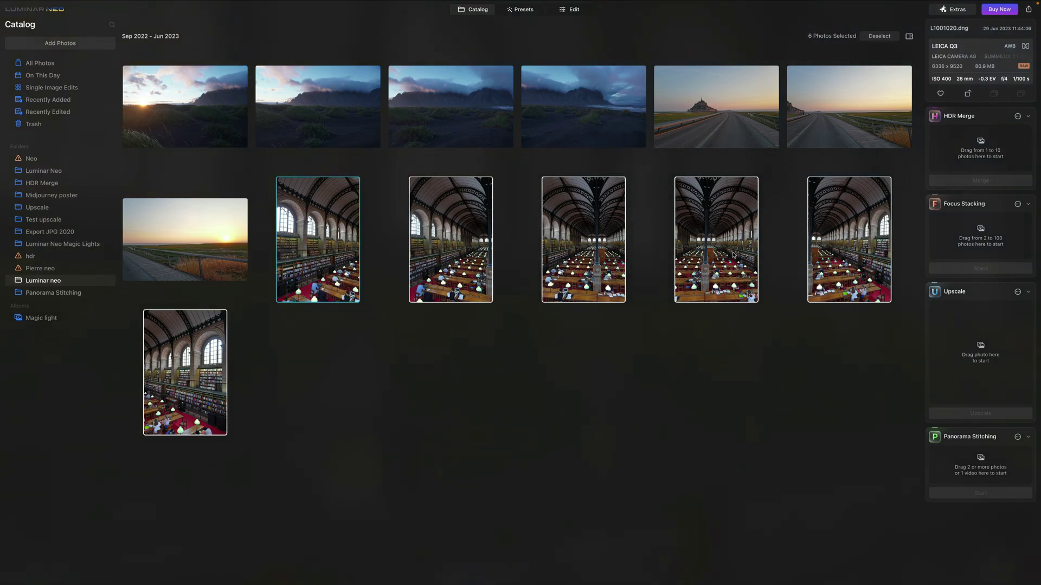
drag(962, 455, 963, 459)
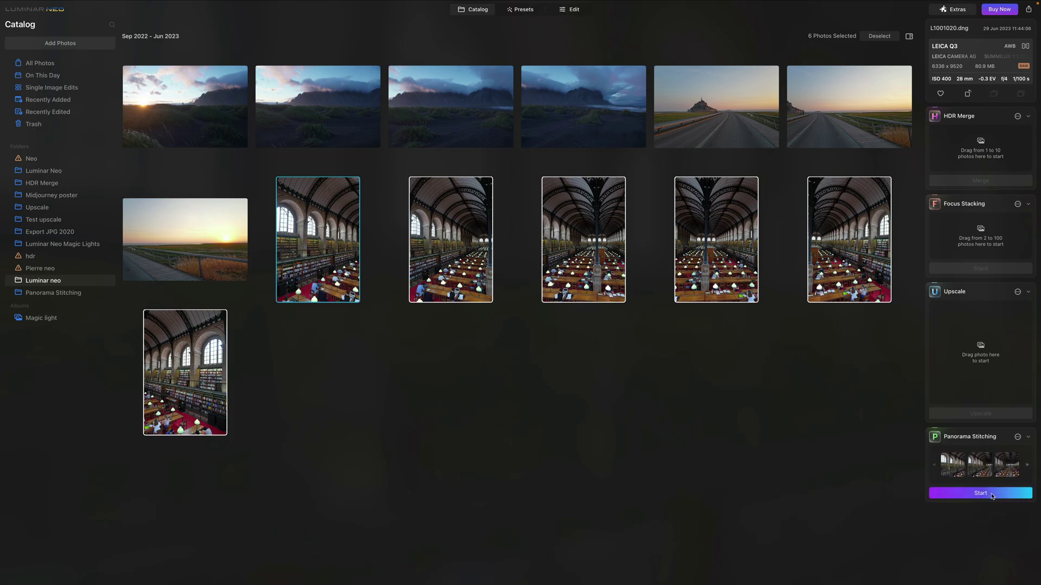
click(992, 495)
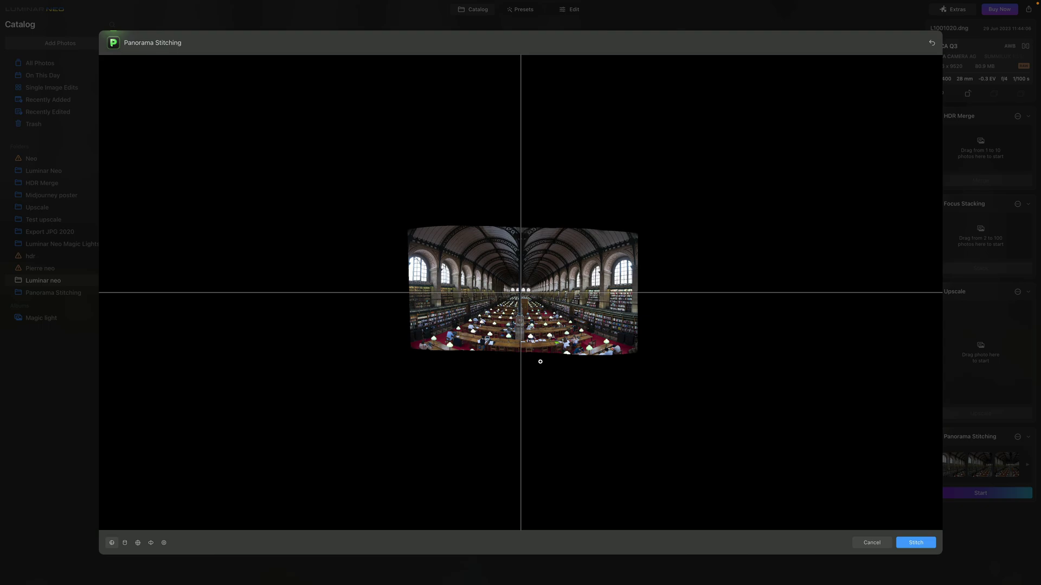
Step: Stitch, crop and save the library panorama, then open it in the Edit workspace
click(924, 546)
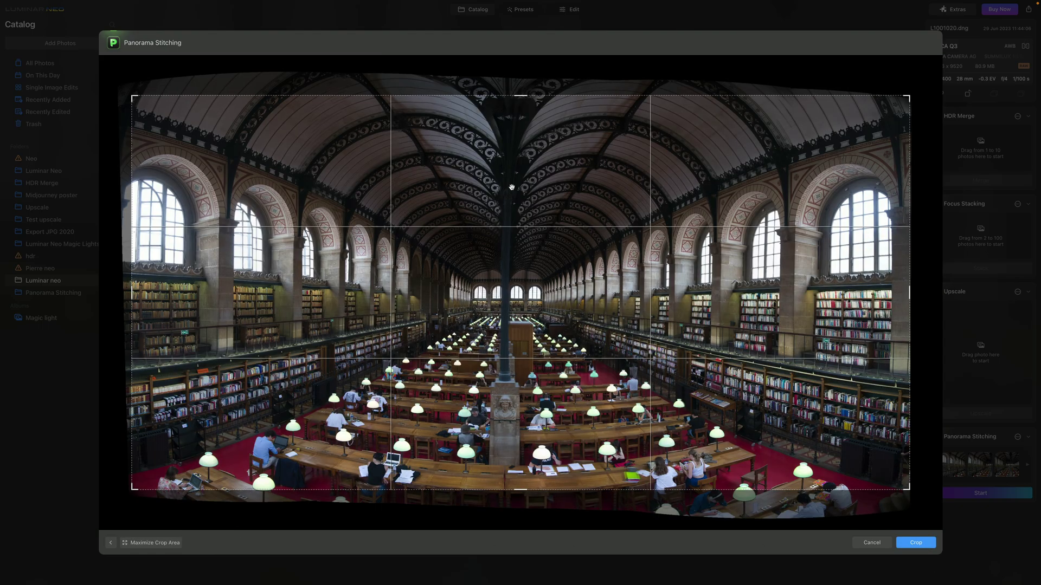
click(920, 544)
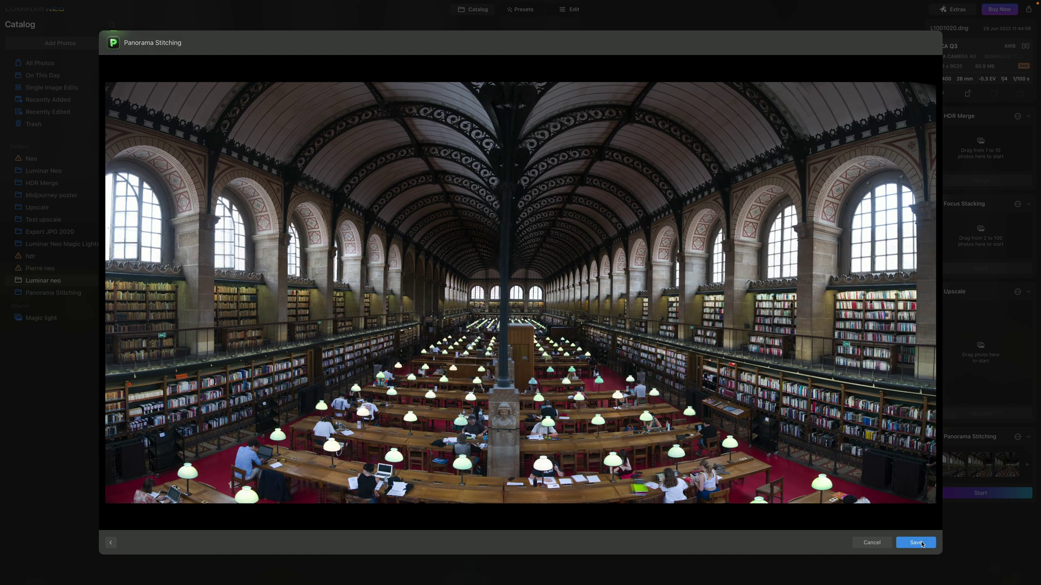
click(921, 544)
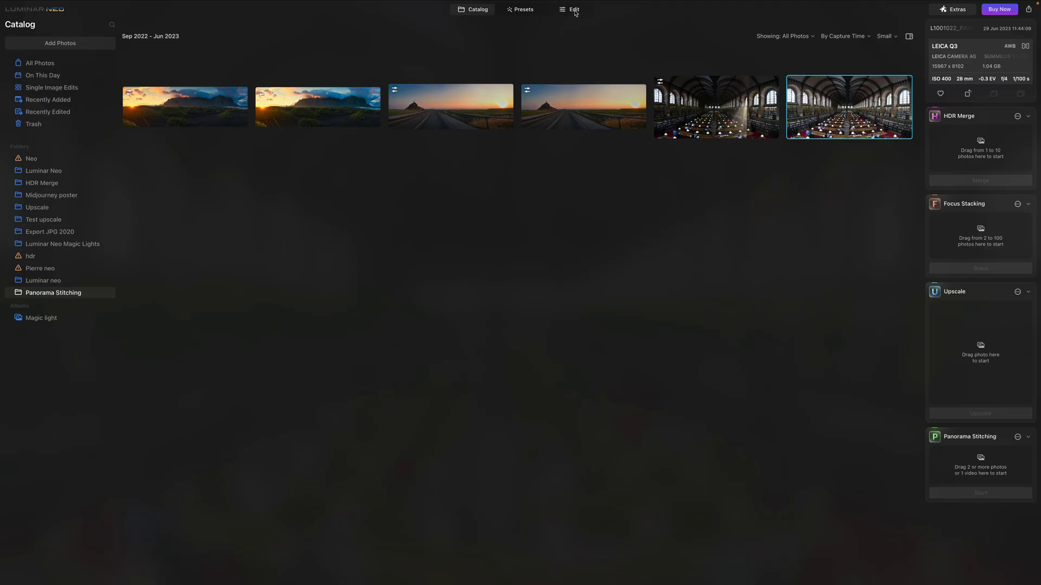
click(576, 11)
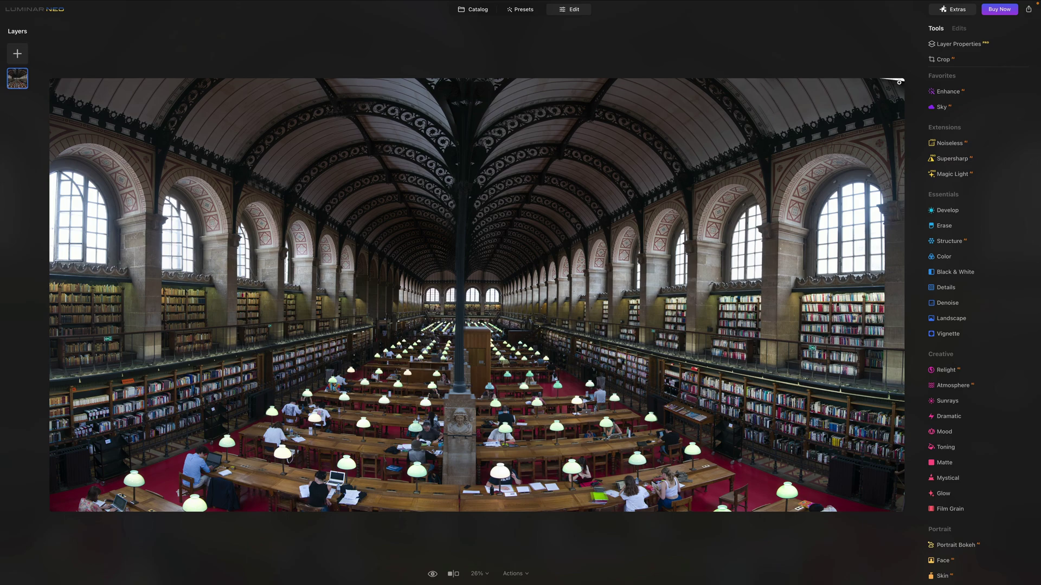
Step: Trim the library panorama slightly from the top and apply the crop
click(943, 60)
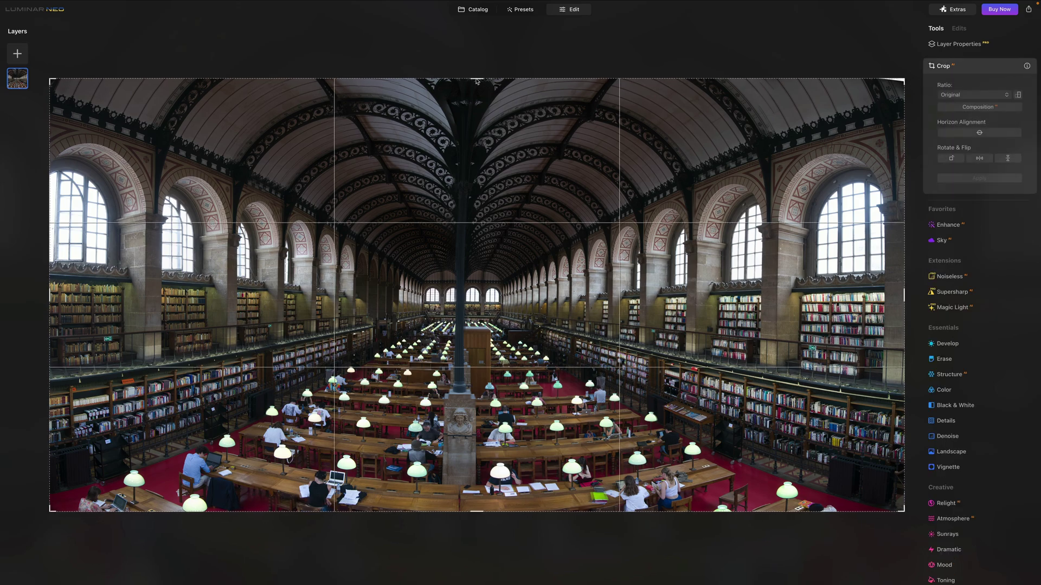
drag(477, 80, 477, 84)
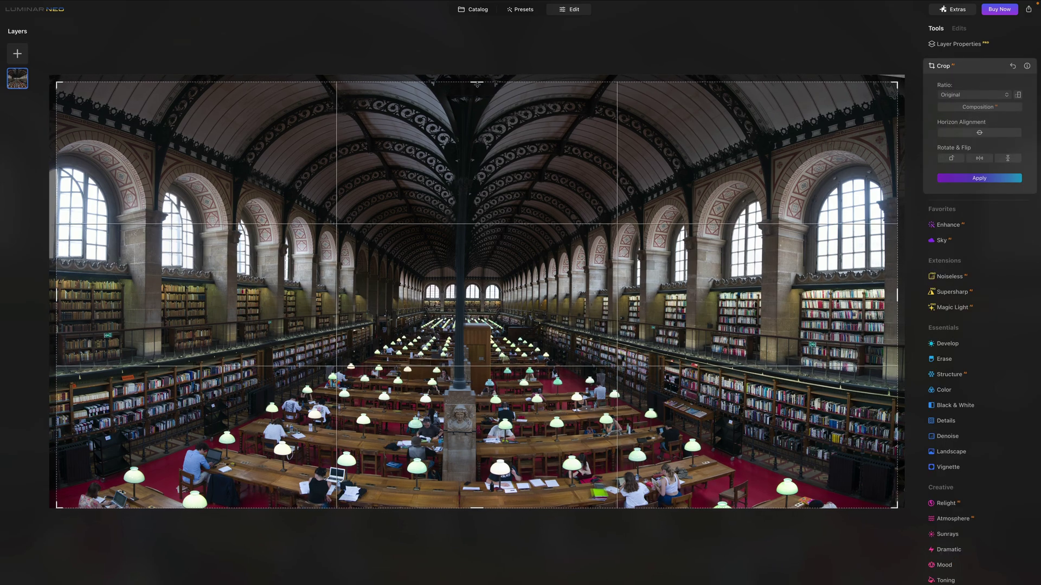
click(979, 178)
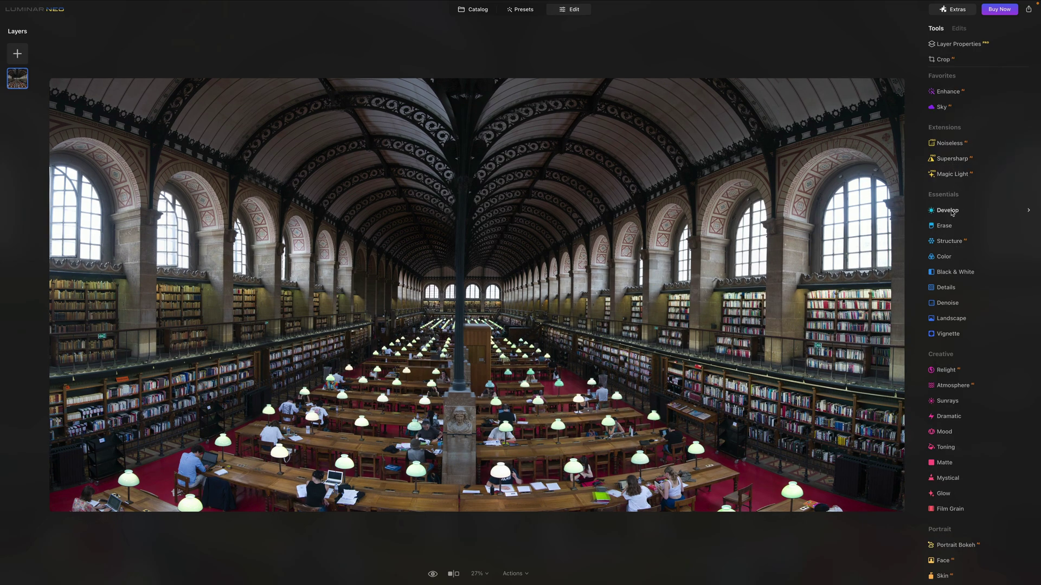
Step: Set Smart Contrast 48, Highlights 45, Exposure -0.83 and Temperature -5 in Develop
click(948, 211)
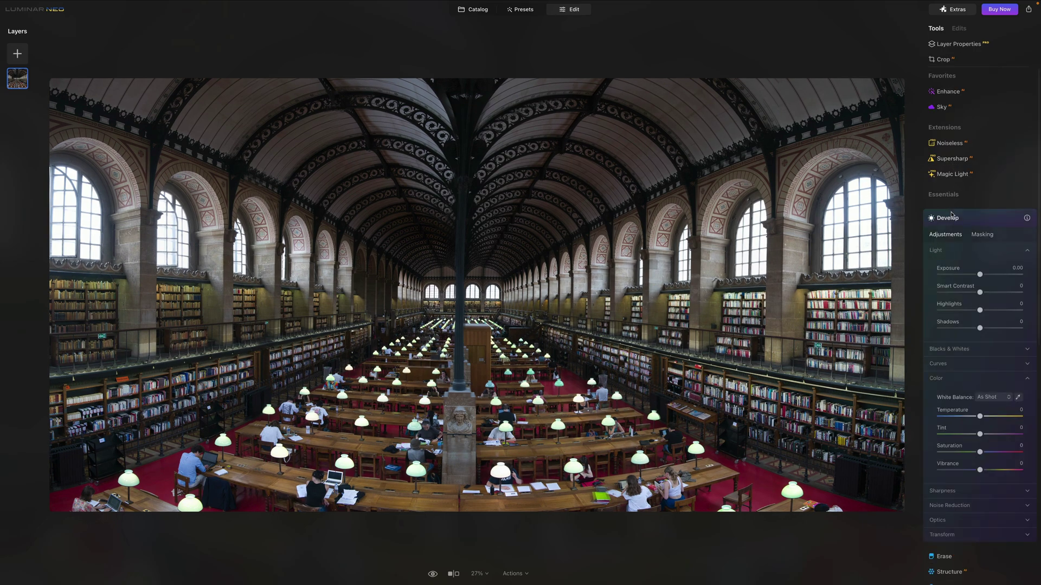
click(1000, 293)
click(999, 310)
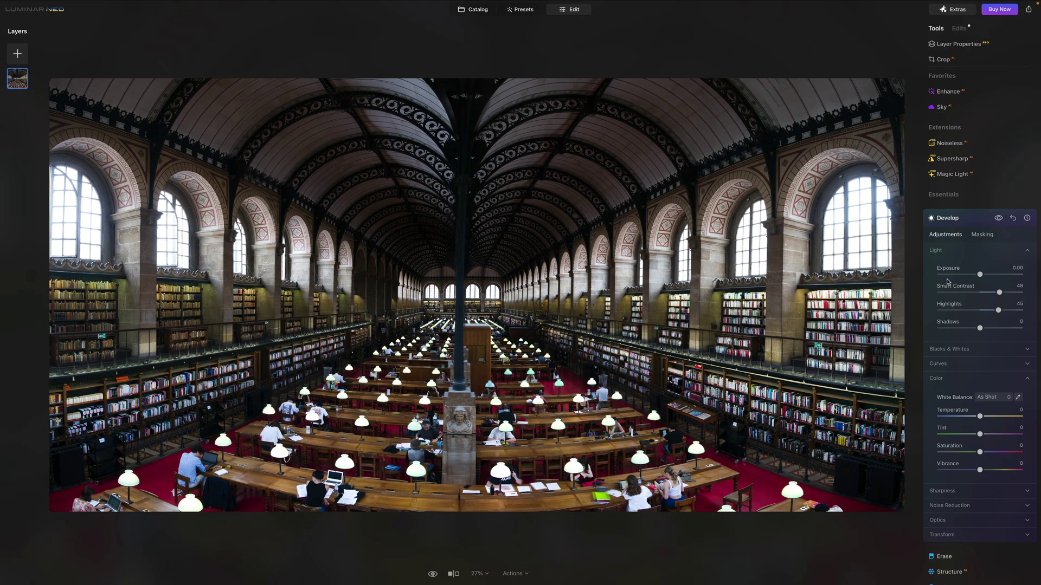
drag(978, 275, 973, 275)
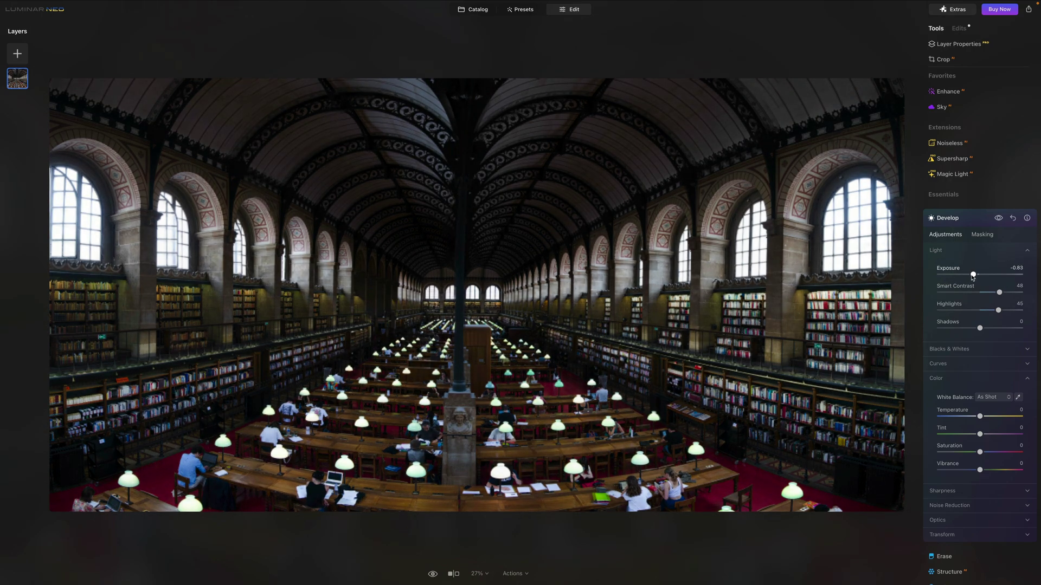
click(979, 416)
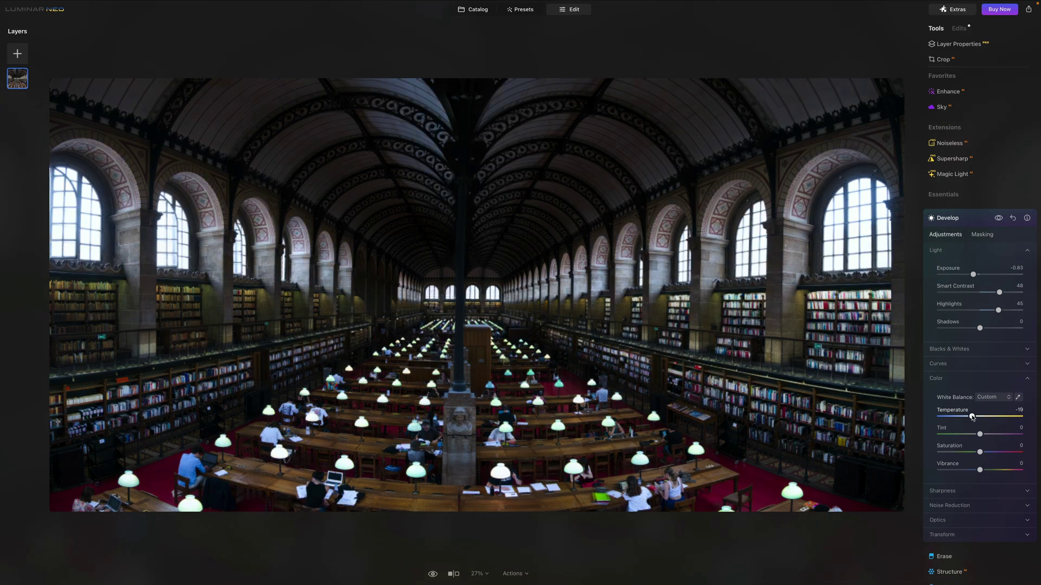
mouse_move(973, 417)
mouse_down()
mouse_move(990, 416)
mouse_move(978, 417)
mouse_up()
scroll(975, 374, down, 3)
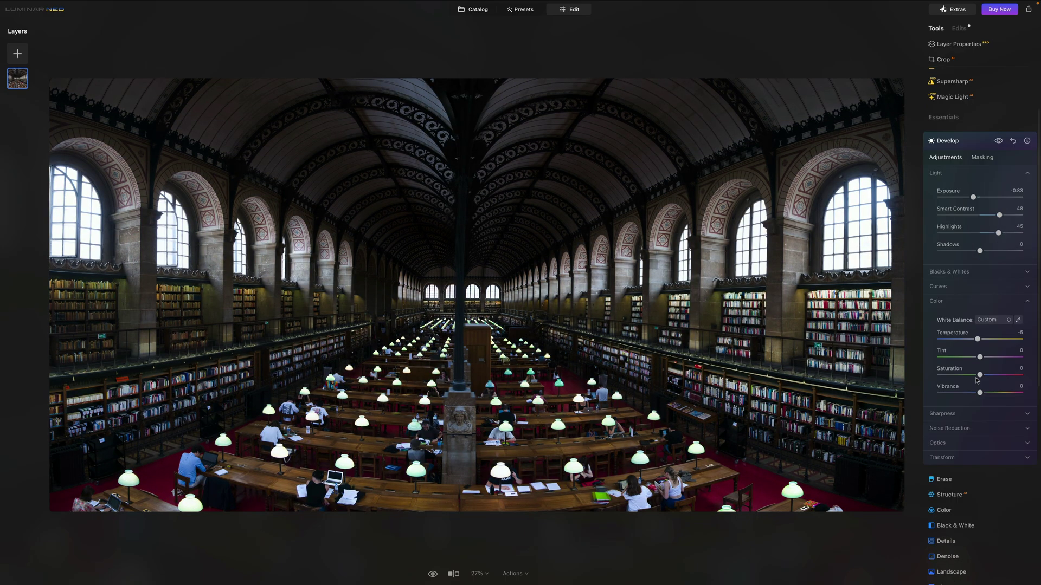
scroll(974, 372, down, 10)
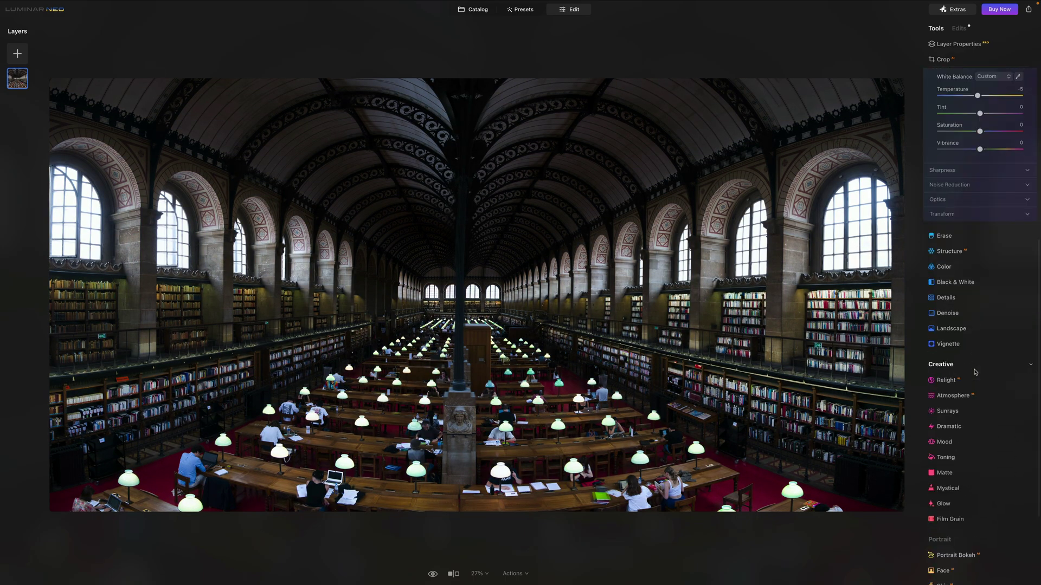
Step: Add Sunrays to the library panorama with the sun centred on the right window
click(948, 395)
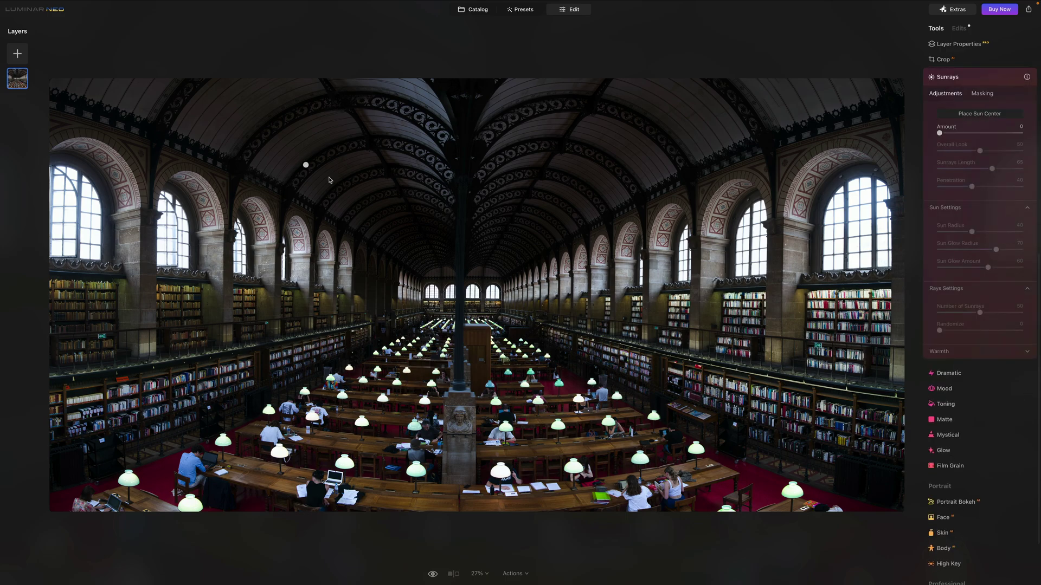
mouse_move(306, 166)
mouse_down()
mouse_move(433, 206)
mouse_move(677, 246)
mouse_move(686, 234)
mouse_up()
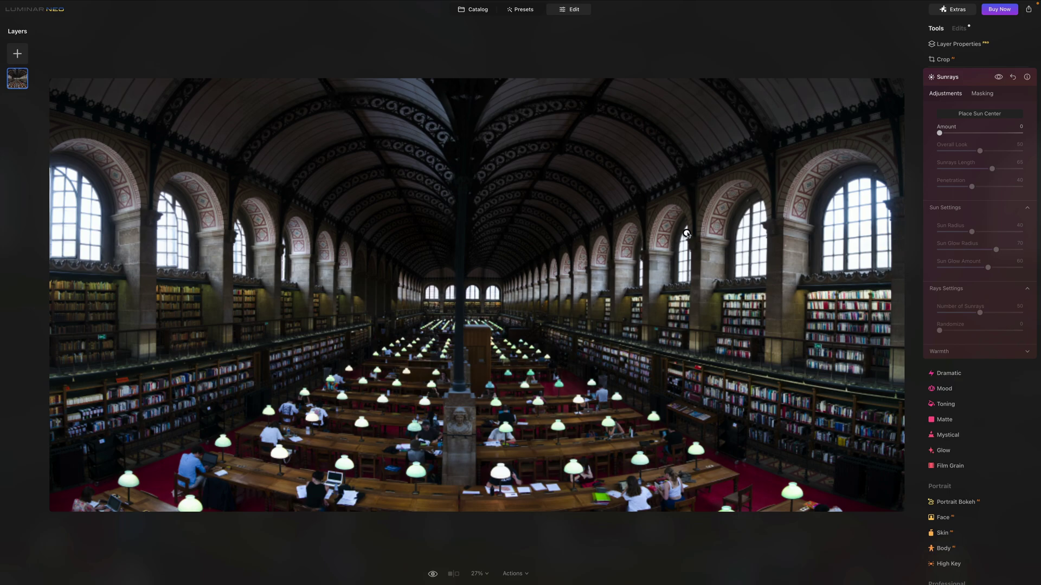
drag(939, 133, 1020, 132)
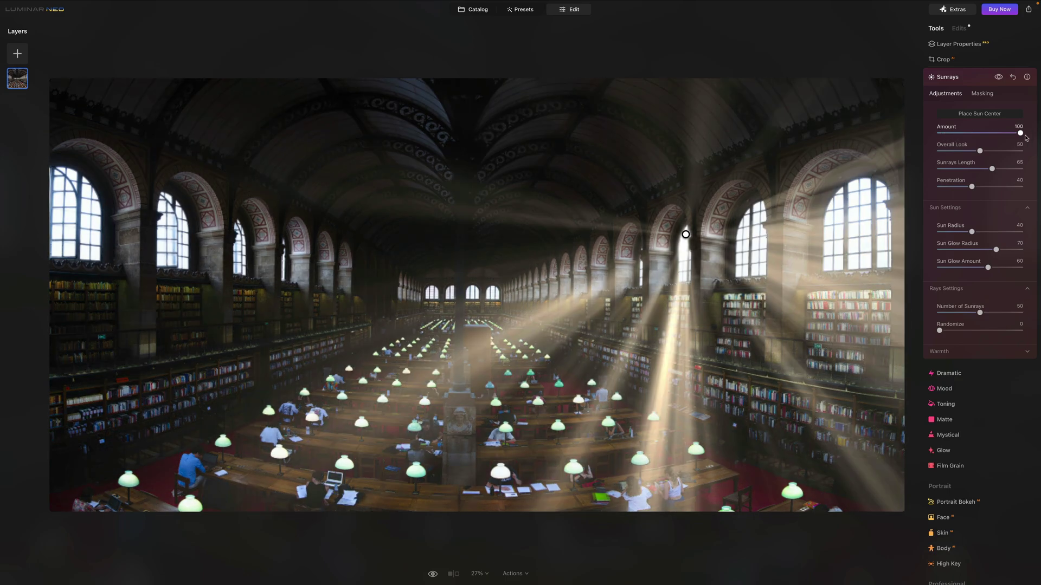
mouse_move(686, 234)
mouse_down()
mouse_move(852, 225)
mouse_move(709, 239)
mouse_move(680, 254)
mouse_move(685, 234)
mouse_up()
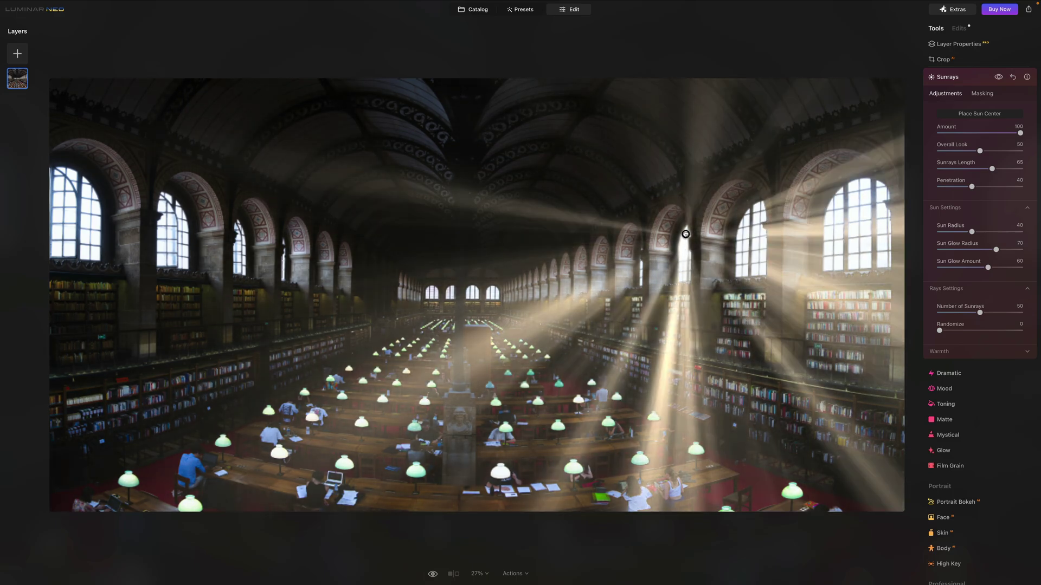
mouse_move(1020, 132)
mouse_down()
mouse_move(972, 137)
mouse_move(959, 154)
mouse_move(981, 154)
mouse_move(987, 171)
mouse_up()
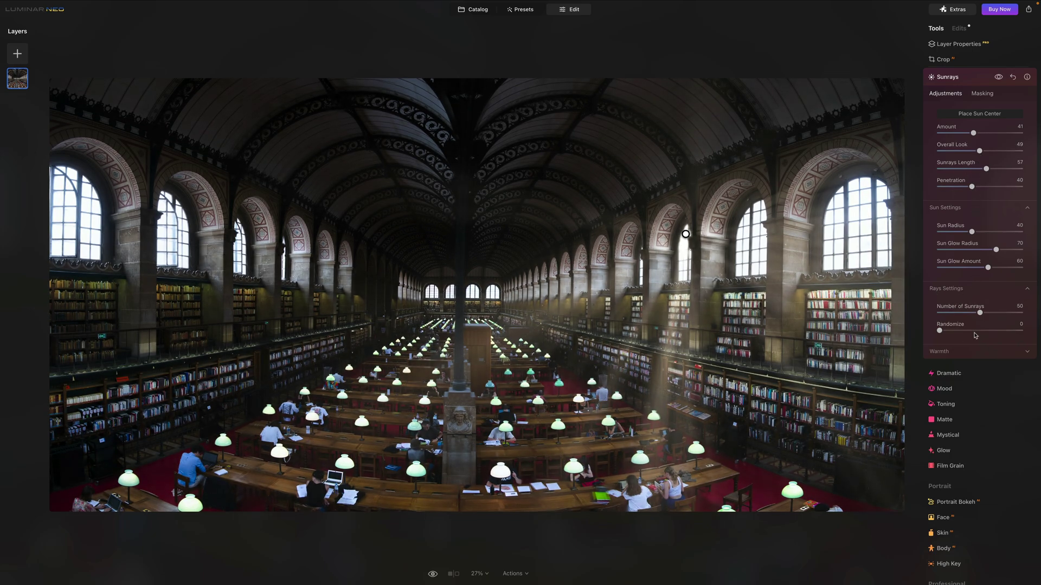
Step: Tune the sunrays: 6 rays, Penetration 42, Overall Look 67, Sun Radius 36, Amount 42
drag(974, 316, 945, 314)
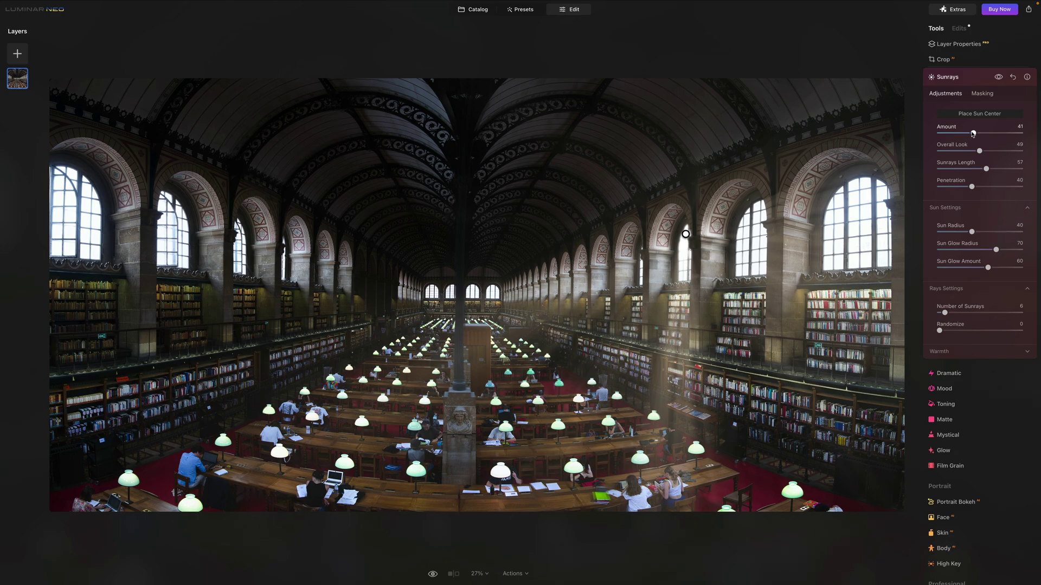
drag(971, 187, 973, 187)
drag(979, 151, 993, 151)
mouse_move(971, 231)
mouse_down()
mouse_move(980, 232)
mouse_move(969, 231)
mouse_up()
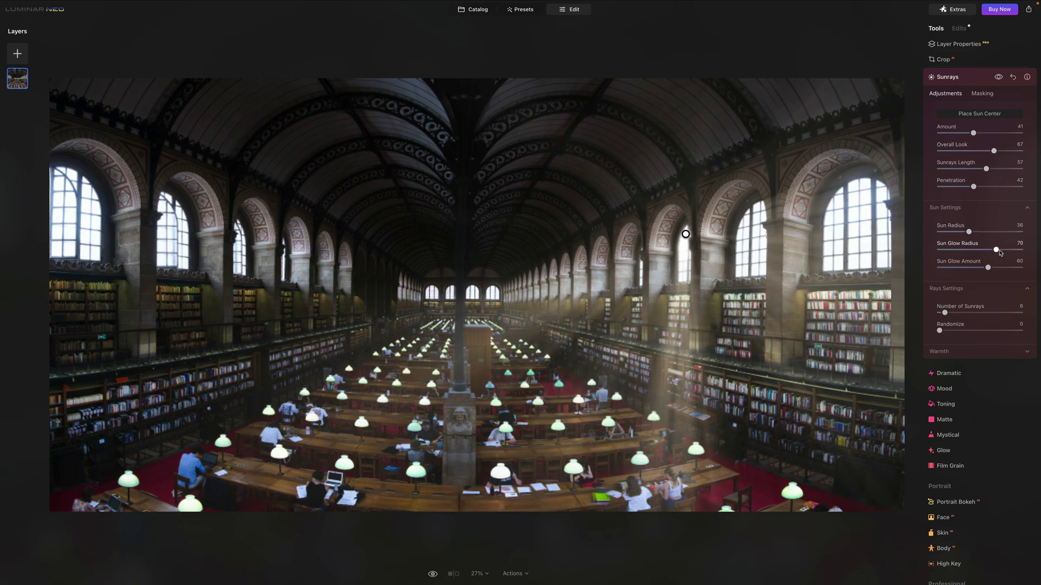
mouse_move(973, 133)
mouse_down()
mouse_move(983, 133)
mouse_move(973, 133)
mouse_up()
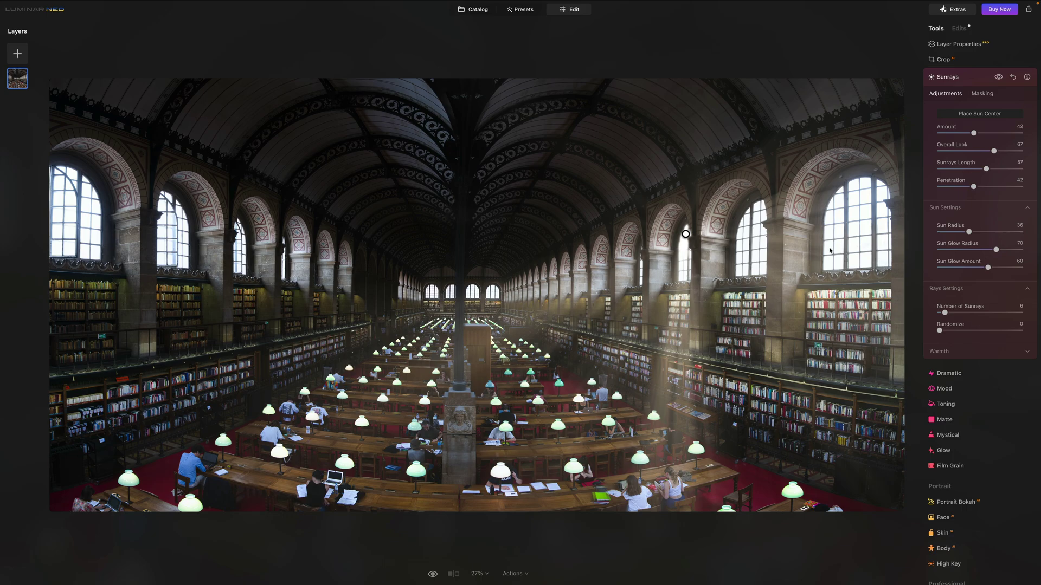
click(982, 93)
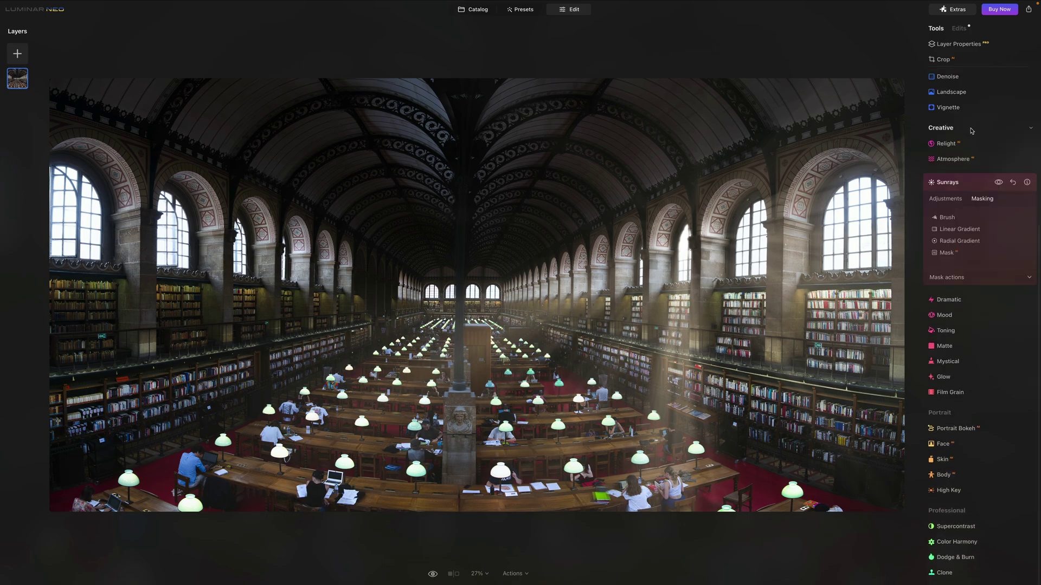
Step: Erase sunrays from the right bookshelves and top with a 257 brush, then compare before/after
click(948, 218)
click(1001, 230)
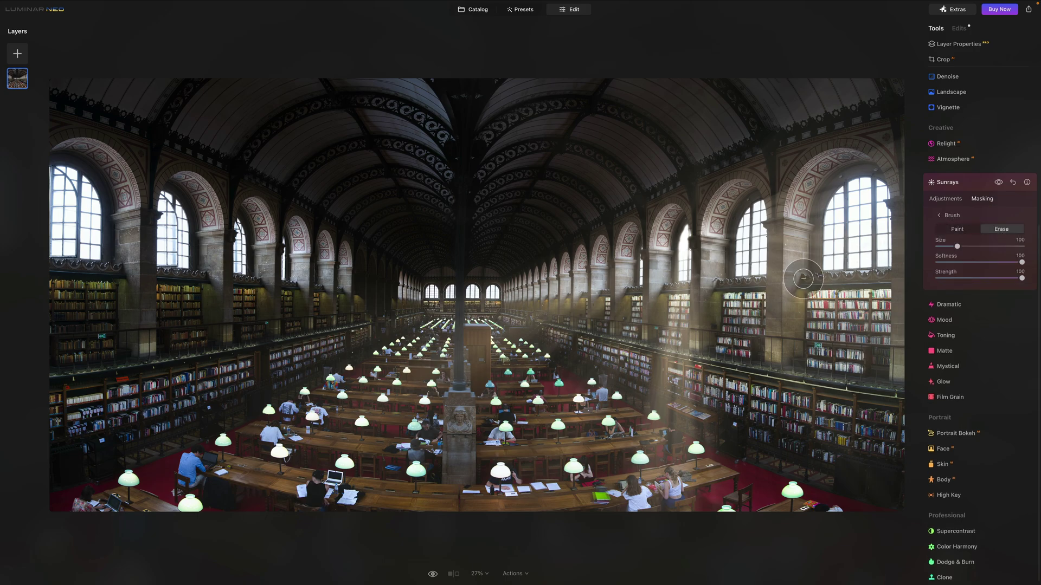
drag(957, 246, 991, 246)
mouse_move(823, 293)
mouse_down()
mouse_move(829, 333)
mouse_move(805, 293)
mouse_move(782, 351)
mouse_move(766, 237)
mouse_move(759, 337)
mouse_move(773, 279)
mouse_move(807, 422)
mouse_up()
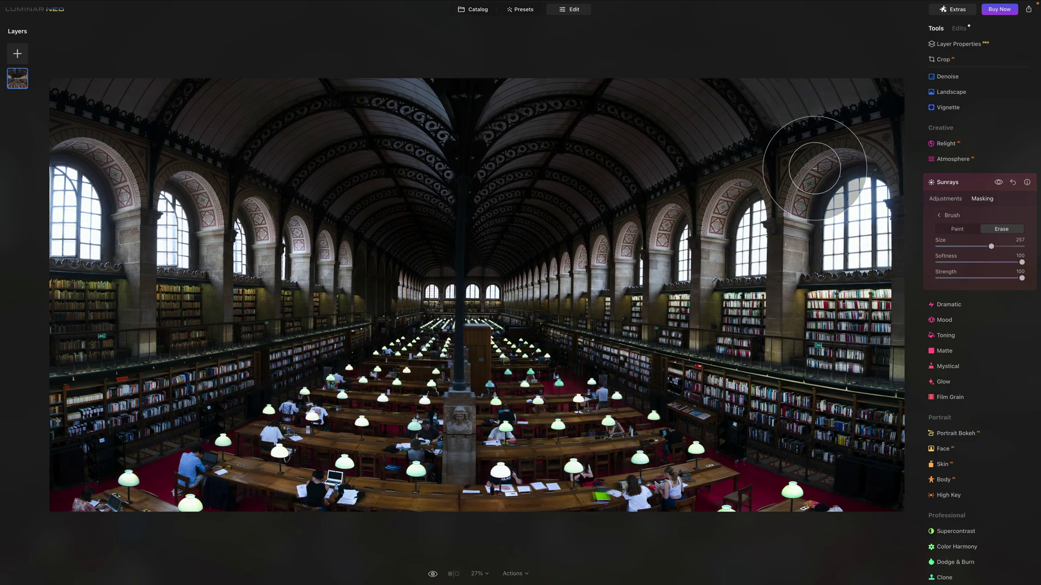
mouse_move(721, 166)
mouse_down()
mouse_move(674, 163)
mouse_move(556, 191)
mouse_move(674, 121)
mouse_move(462, 239)
mouse_move(581, 109)
mouse_move(346, 97)
mouse_up()
mouse_move(120, 73)
mouse_down()
mouse_move(322, 124)
mouse_move(608, 118)
mouse_move(820, 96)
mouse_up()
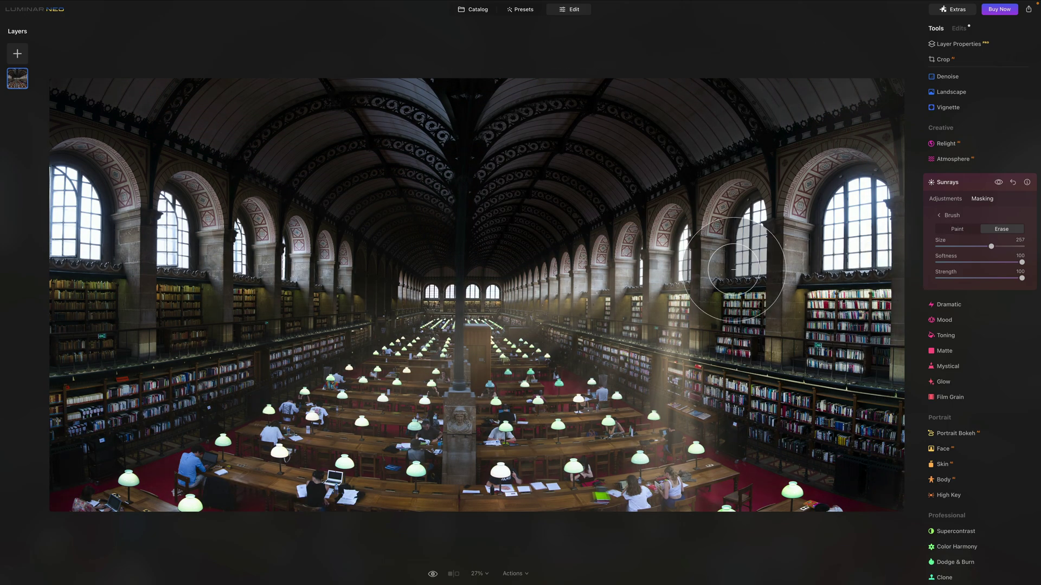
click(998, 183)
click(997, 183)
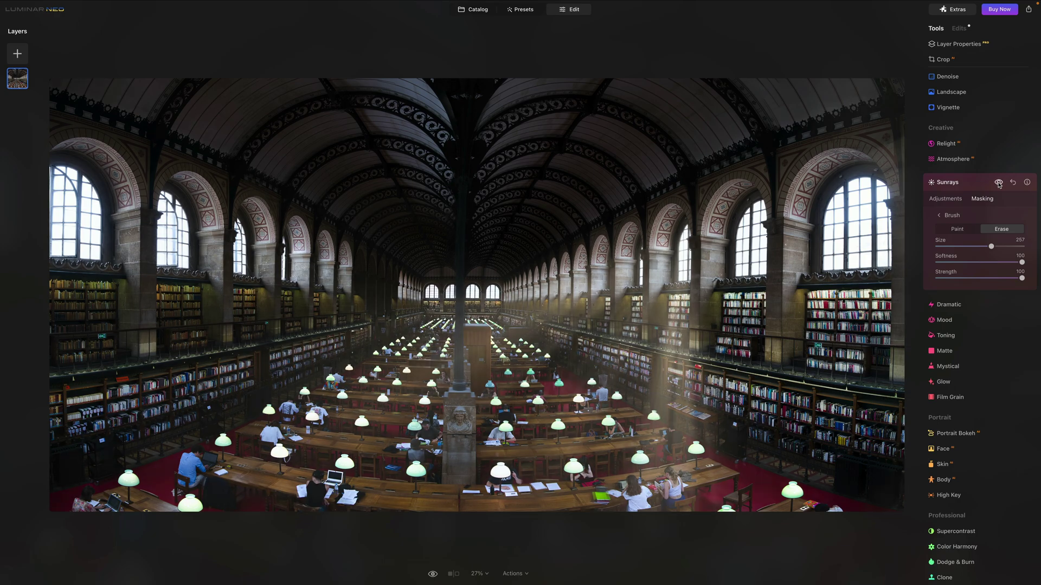